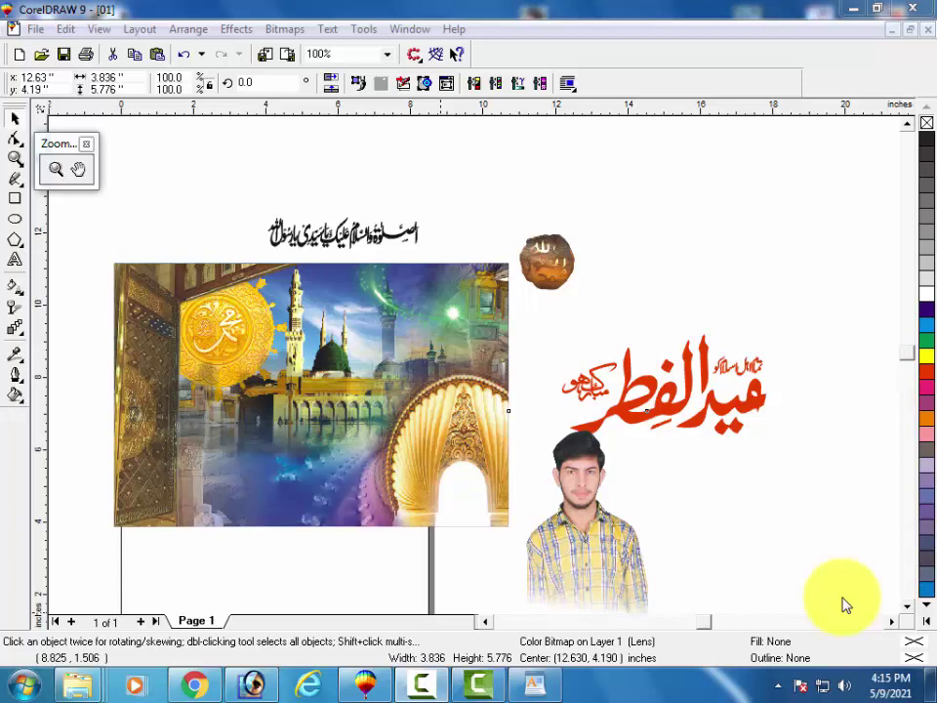
# Drag the man's photo onto the mosque image and raise it toward the golden arch.
pyautogui.click(360, 367)
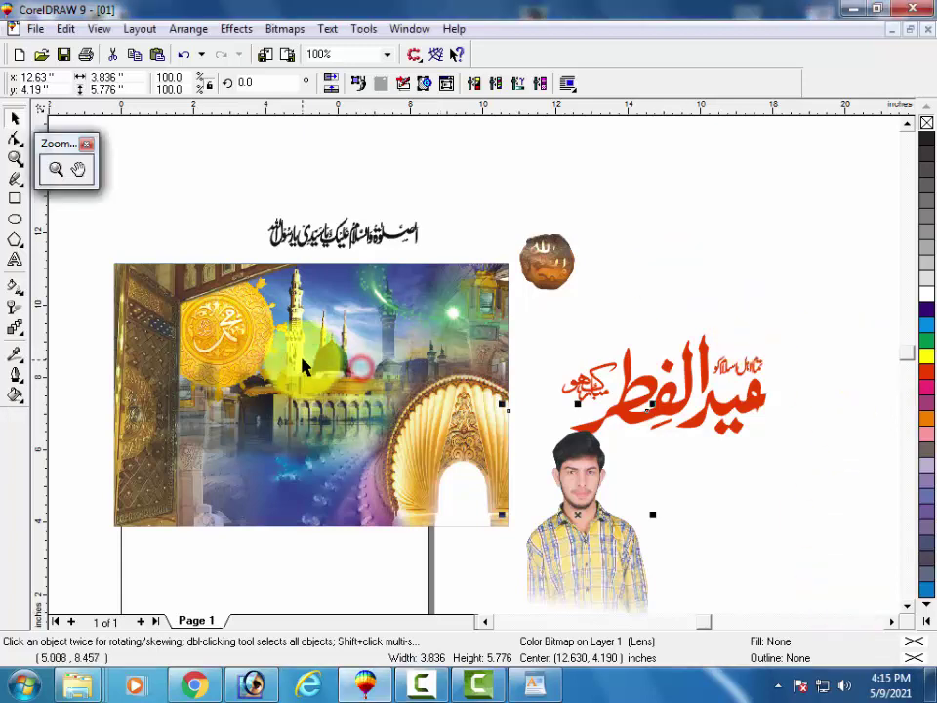
pyautogui.click(571, 488)
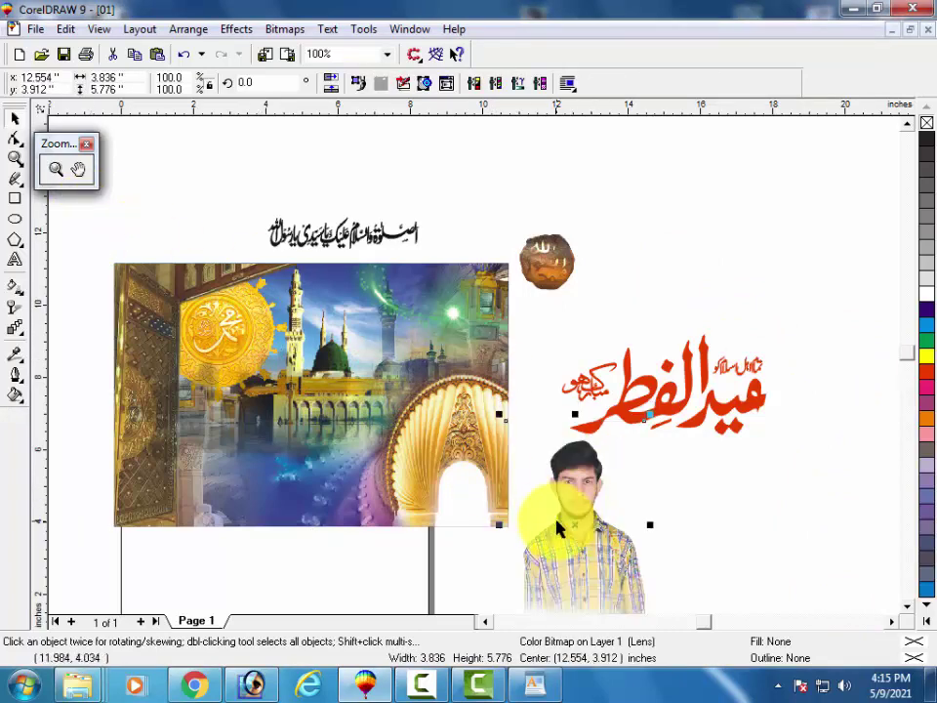
pyautogui.moveTo(539, 483); pyautogui.dragTo(438, 479)
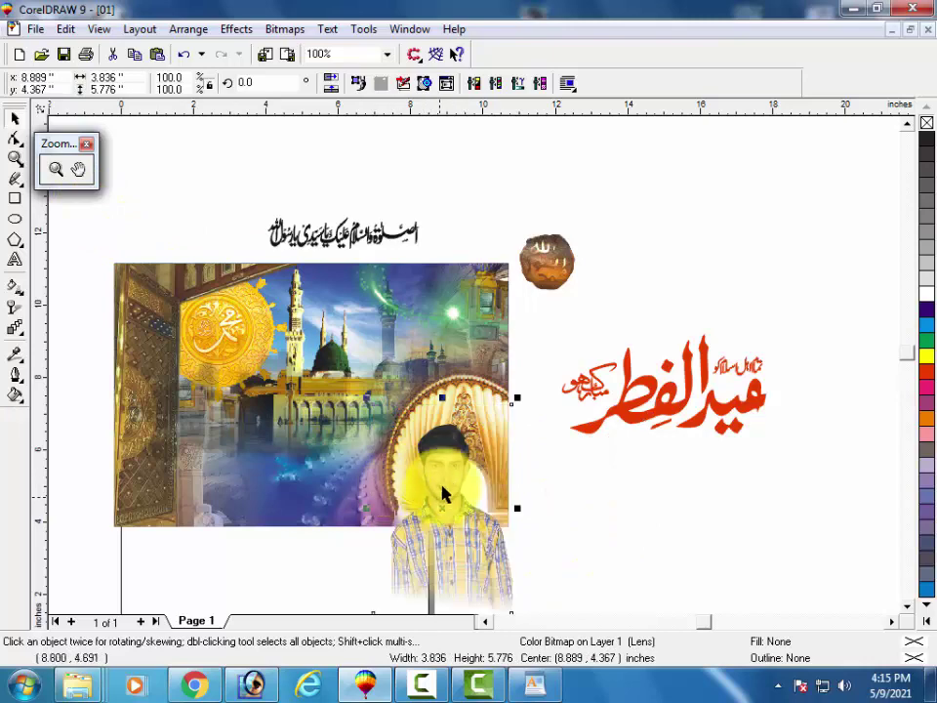
pyautogui.moveTo(441, 493); pyautogui.dragTo(445, 438)
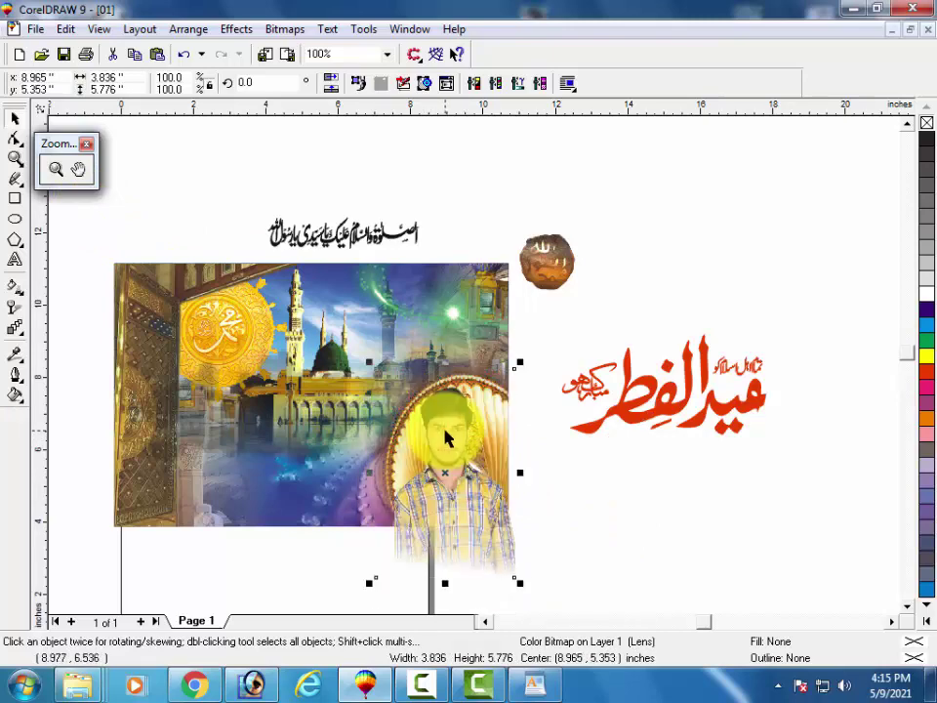
pyautogui.moveTo(452, 456); pyautogui.dragTo(379, 361)
# Shrink the photo to about 3.4 by 5.2 inches and fit it inside the right arch.
pyautogui.click(442, 428)
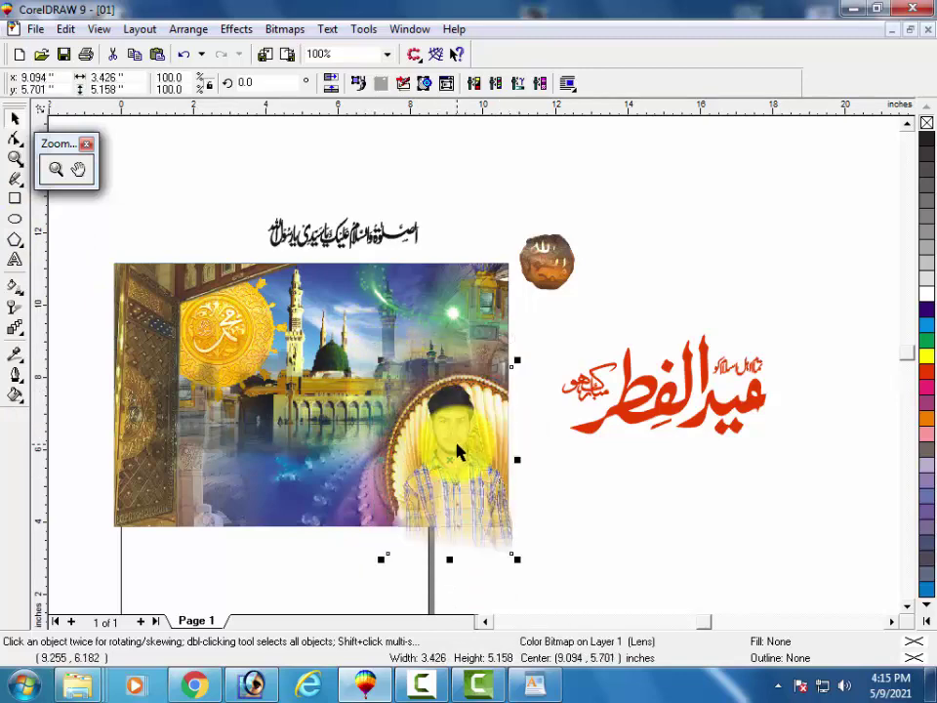
pyautogui.moveTo(458, 450); pyautogui.dragTo(455, 421)
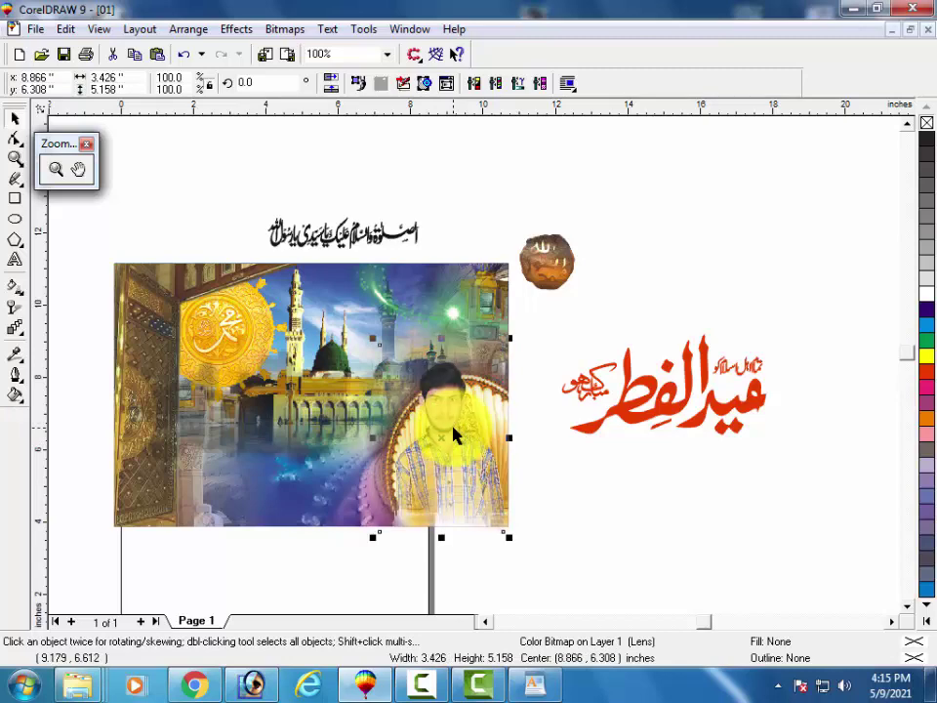
pyautogui.click(452, 432)
pyautogui.click(451, 428)
pyautogui.click(450, 412)
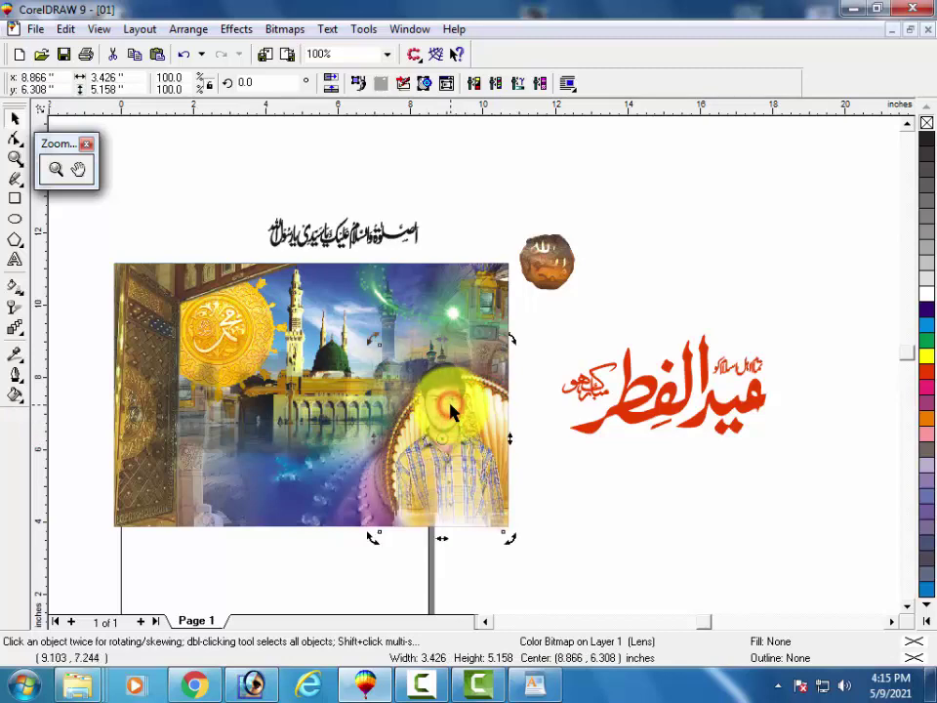
pyautogui.click(430, 387)
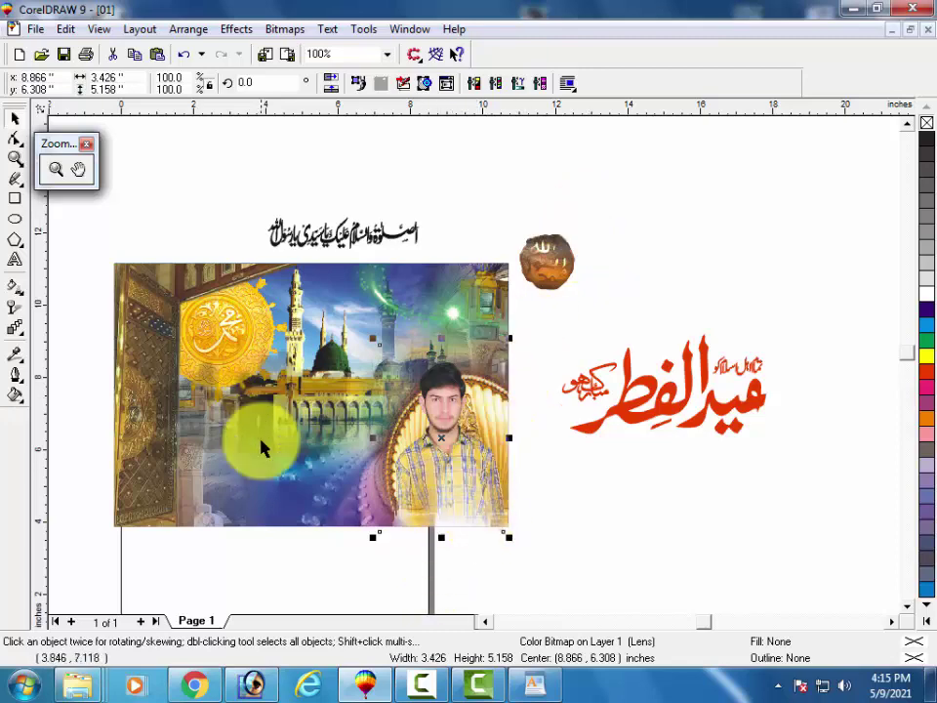
pyautogui.click(267, 558)
pyautogui.click(449, 400)
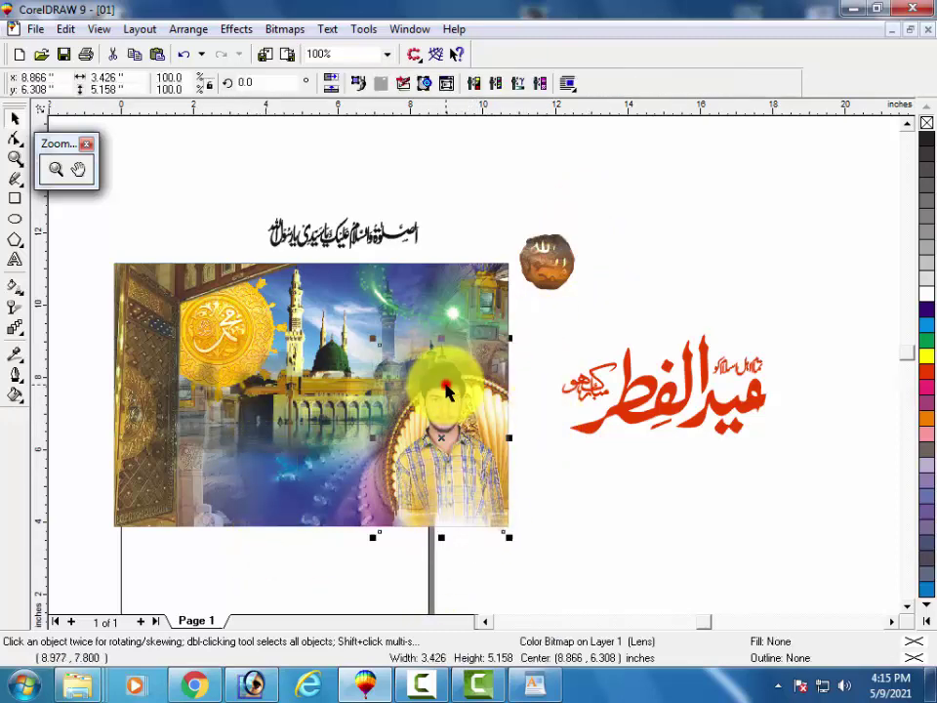
# Nudge the black Arabic calligraphy down with the Down arrow until it sits on the image's top edge.
pyautogui.moveTo(441, 203); pyautogui.dragTo(219, 293)
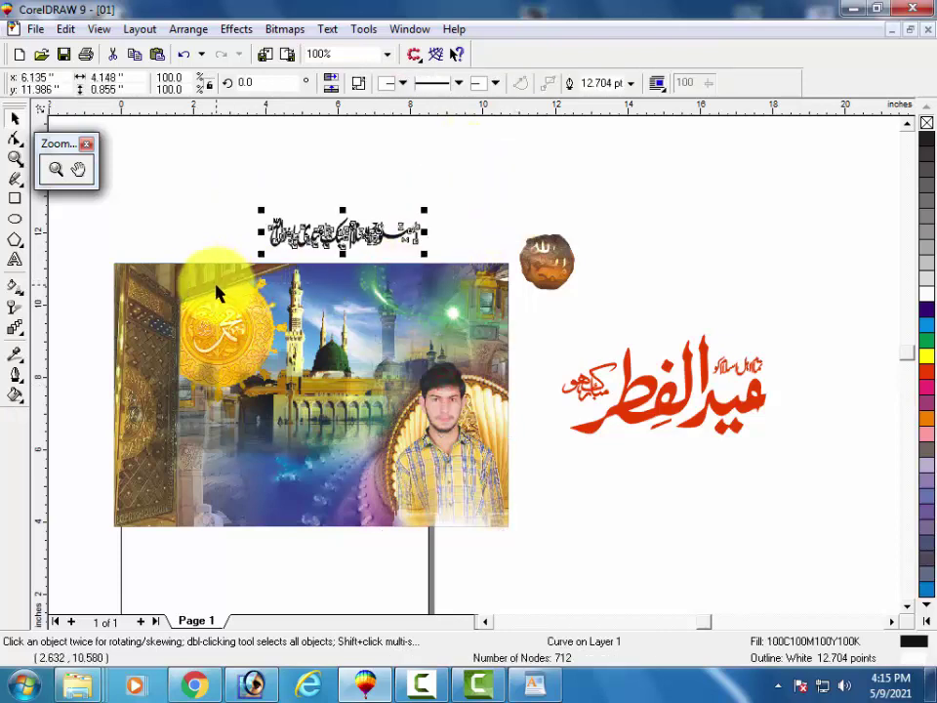
pyautogui.press('Down')
pyautogui.press('Down')
pyautogui.press('Down')
pyautogui.press('Down')
pyautogui.press('Down')
pyautogui.press('Down')
pyautogui.press('Down')
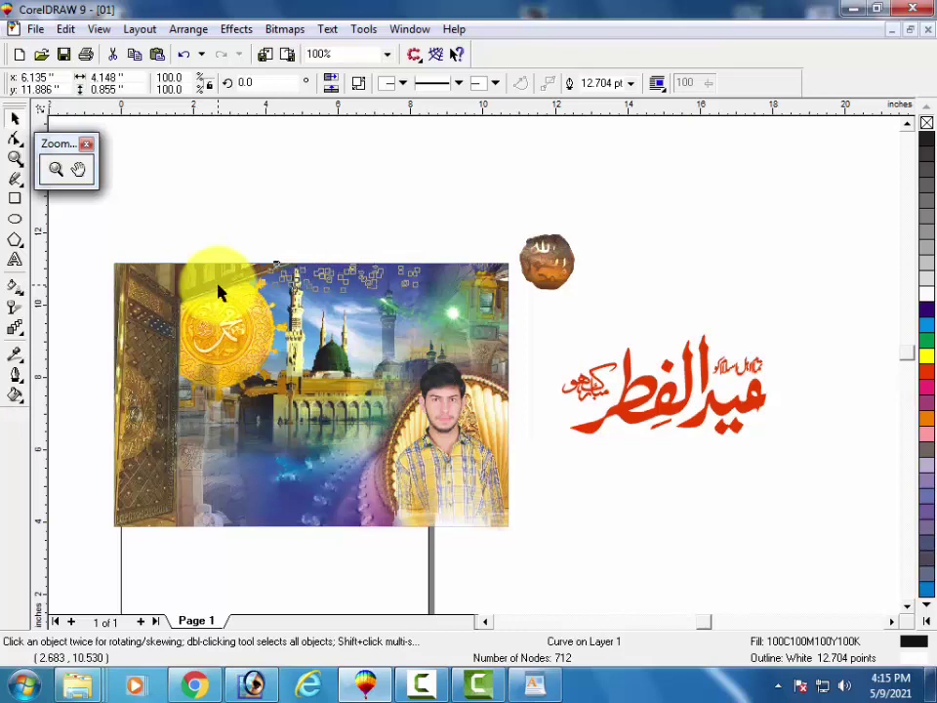
pyautogui.click(256, 203)
pyautogui.moveTo(429, 218); pyautogui.dragTo(246, 322)
pyautogui.press('Down')
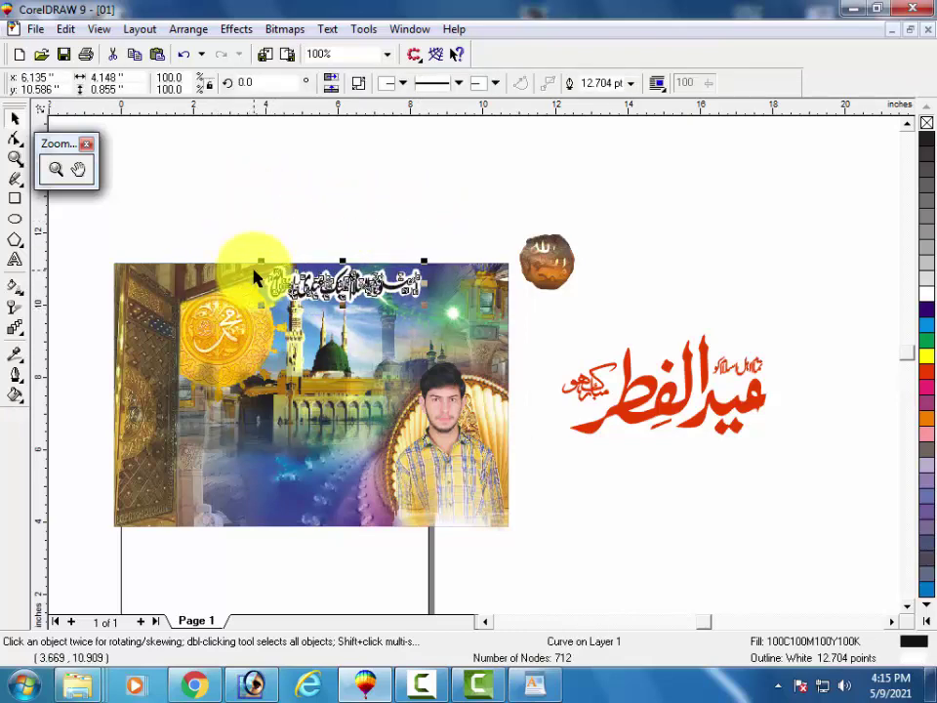
pyautogui.click(254, 217)
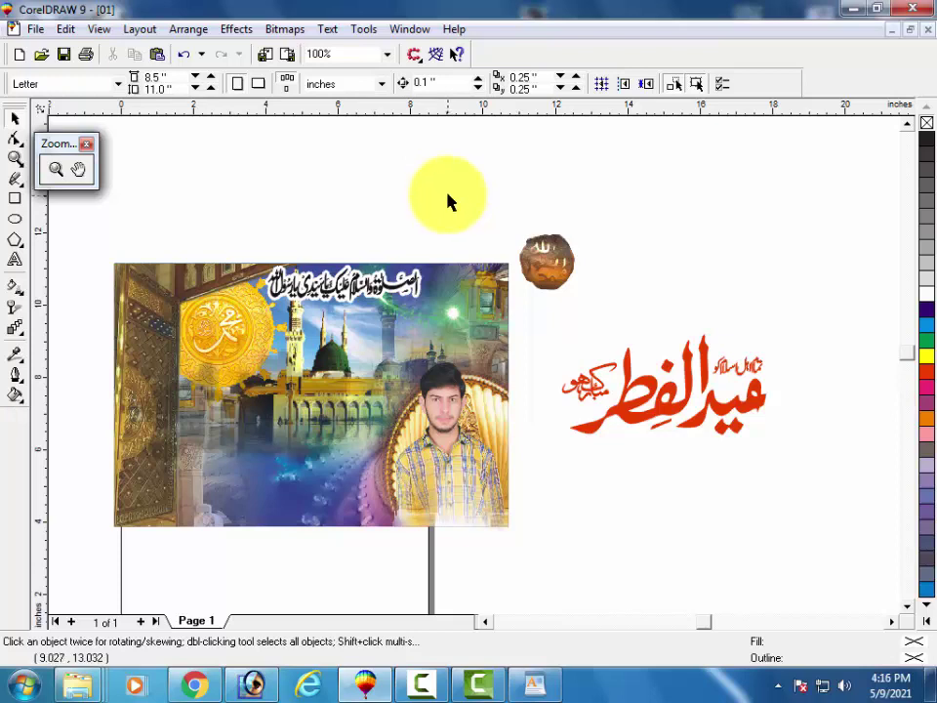
pyautogui.moveTo(457, 218); pyautogui.dragTo(248, 334)
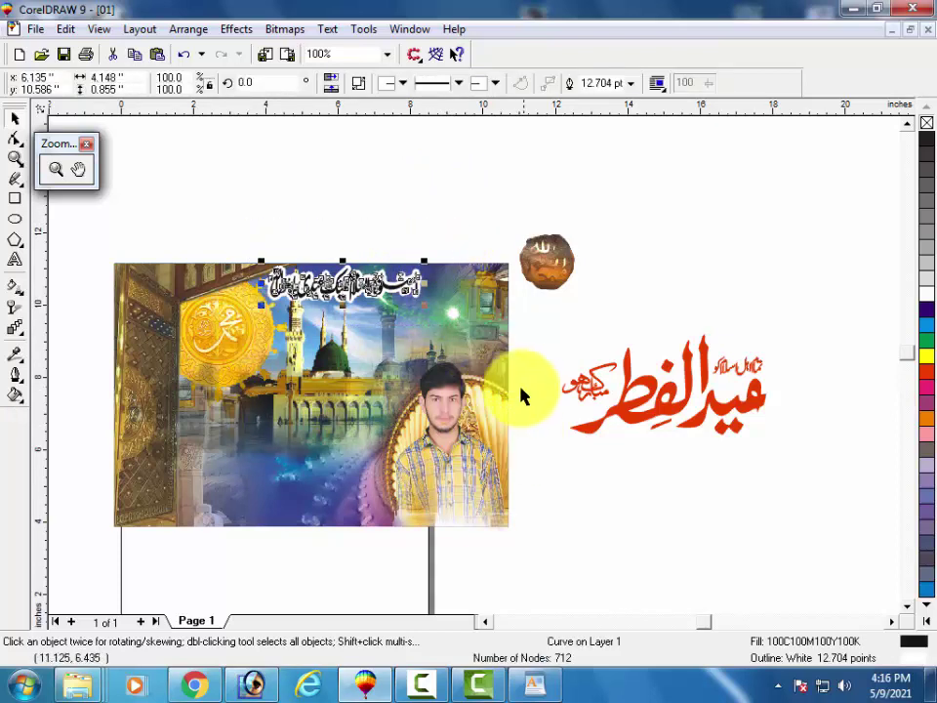
pyautogui.click(429, 195)
pyautogui.moveTo(435, 223); pyautogui.dragTo(259, 334)
pyautogui.click(387, 227)
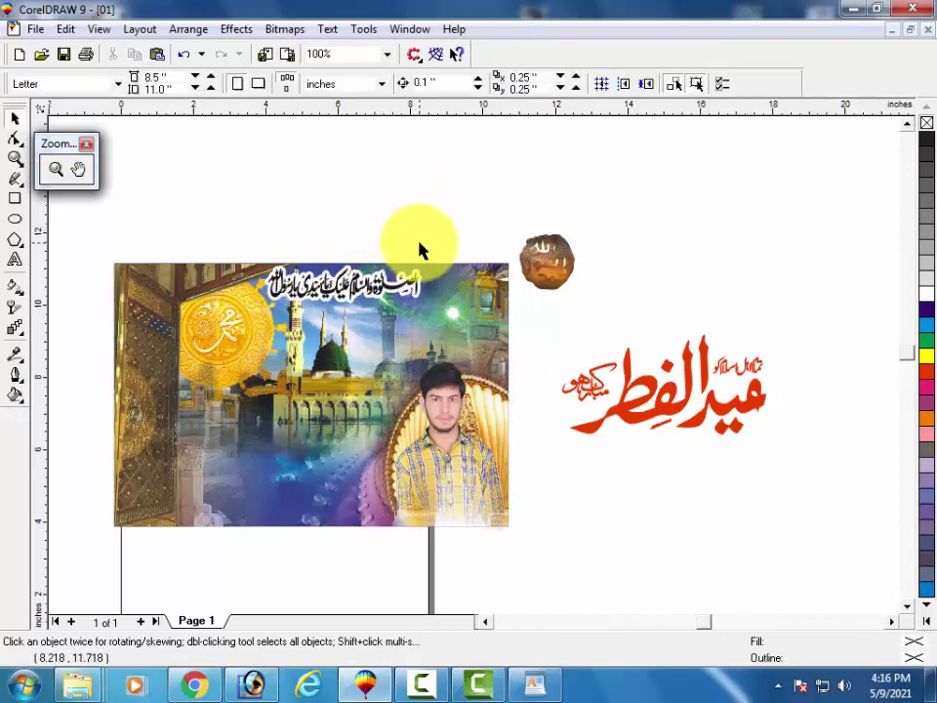
# Move the round emblem onto the mosque image and recolour the Eid ul-Fitr calligraphy dark blue.
pyautogui.click(545, 259)
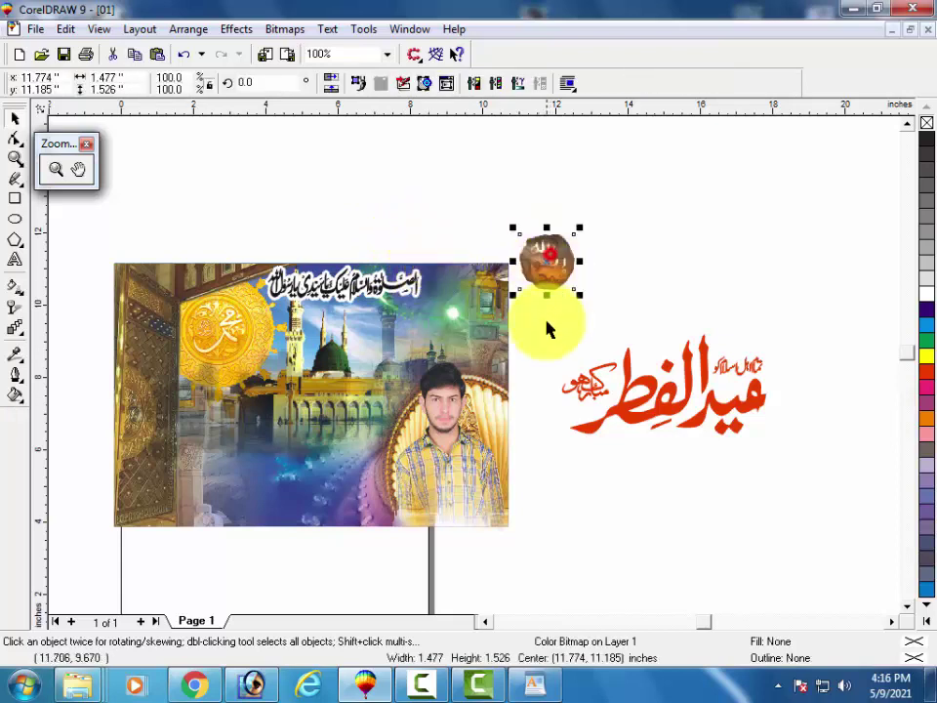
pyautogui.moveTo(555, 256); pyautogui.dragTo(427, 314)
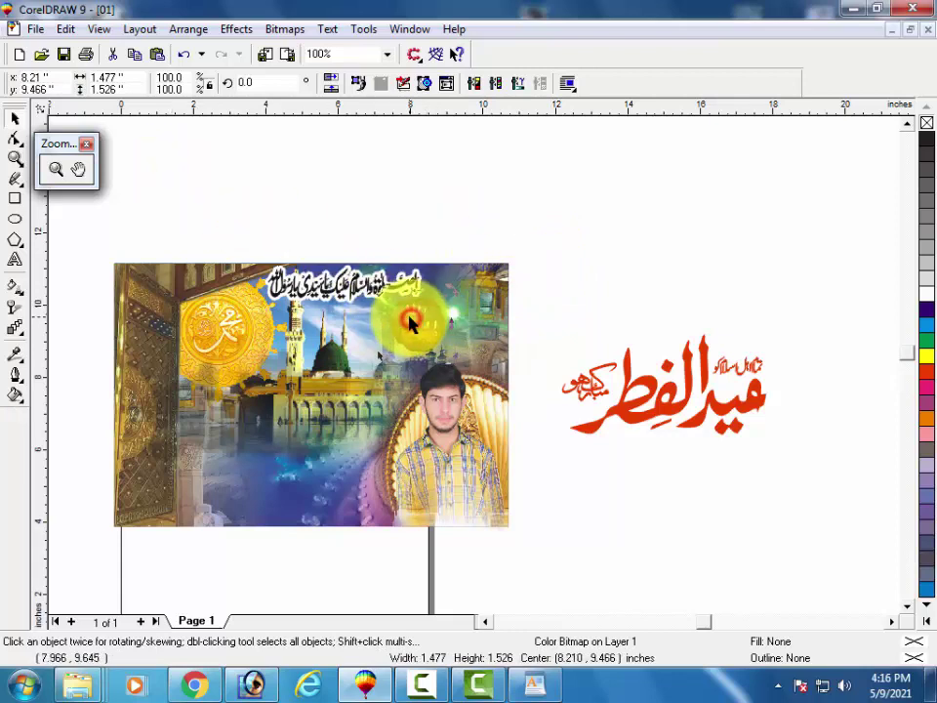
pyautogui.moveTo(816, 267); pyautogui.dragTo(569, 510)
pyautogui.click(926, 387)
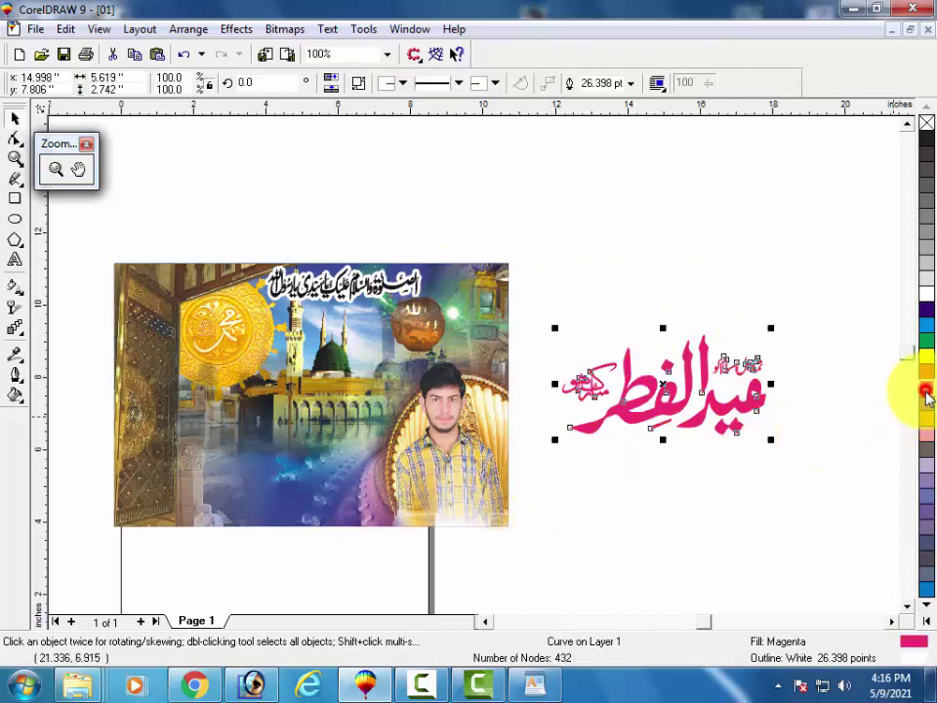
pyautogui.click(926, 356)
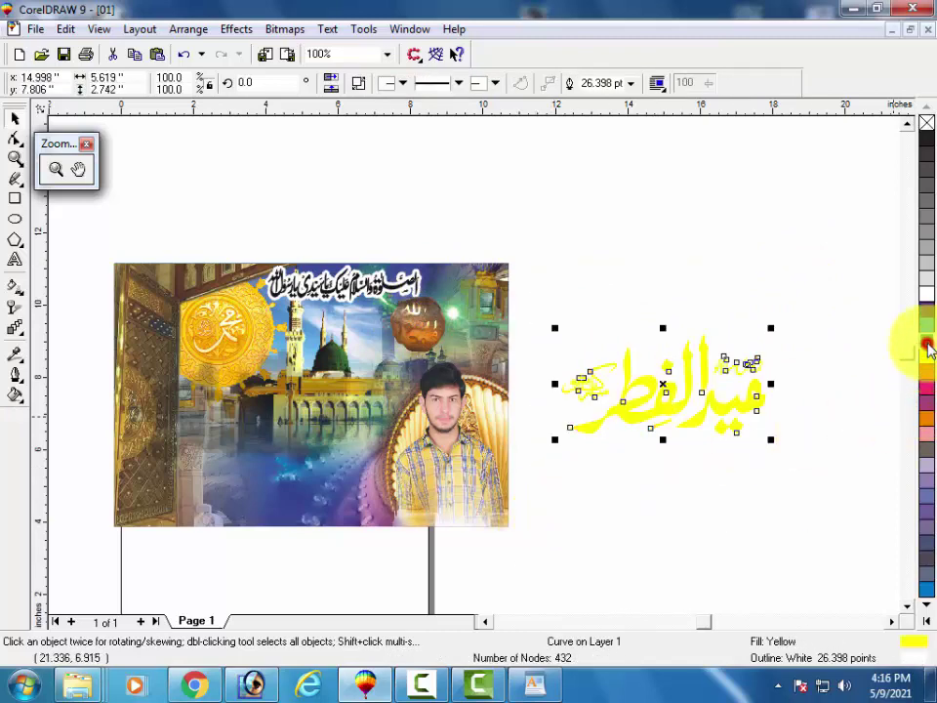
pyautogui.click(924, 340)
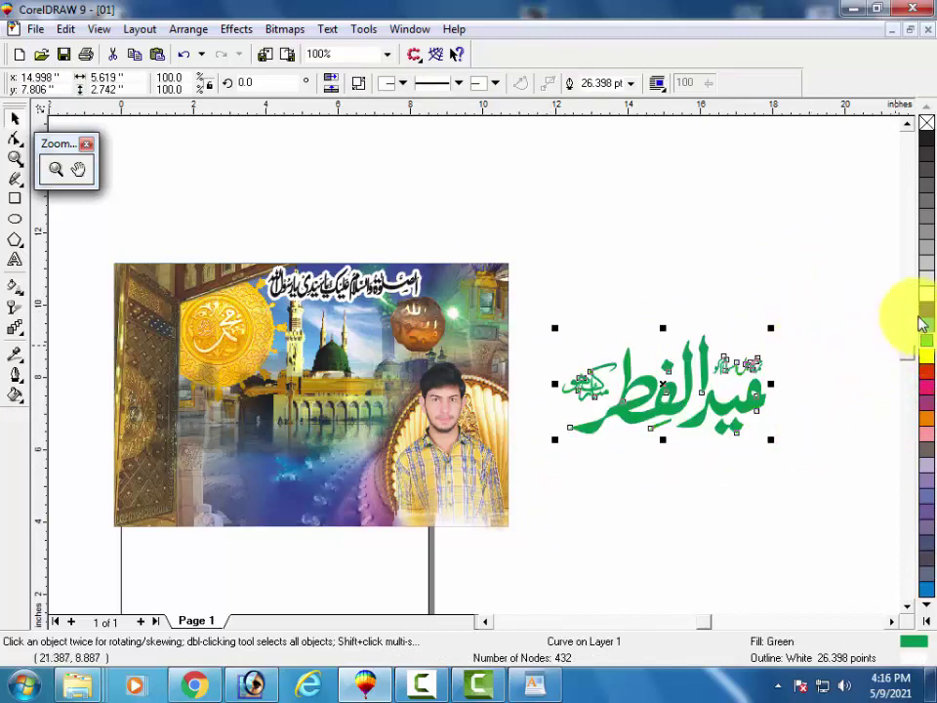
pyautogui.click(925, 309)
# Place the blue Eid ul-Fitr calligraphy over the lower left of the mosque image.
pyautogui.moveTo(836, 245); pyautogui.dragTo(550, 512)
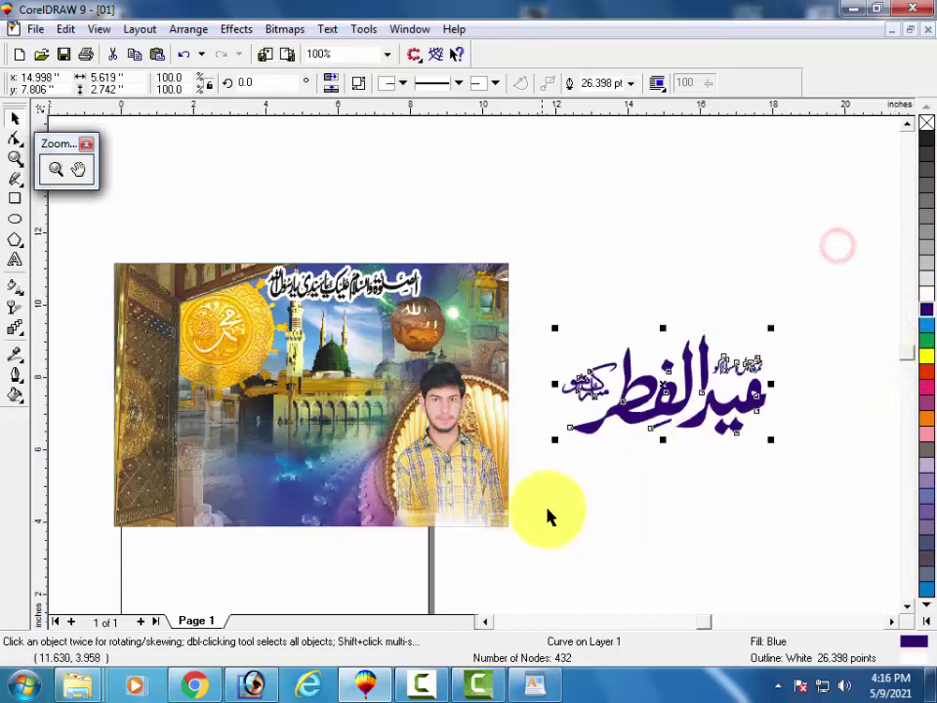
pyautogui.moveTo(636, 420); pyautogui.dragTo(235, 478)
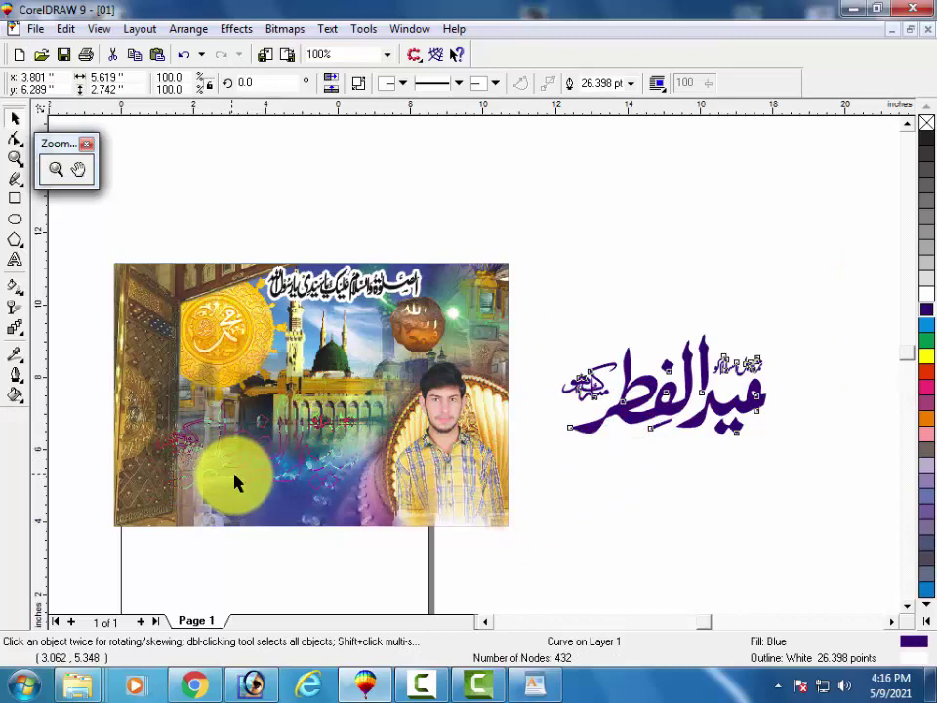
pyautogui.click(713, 402)
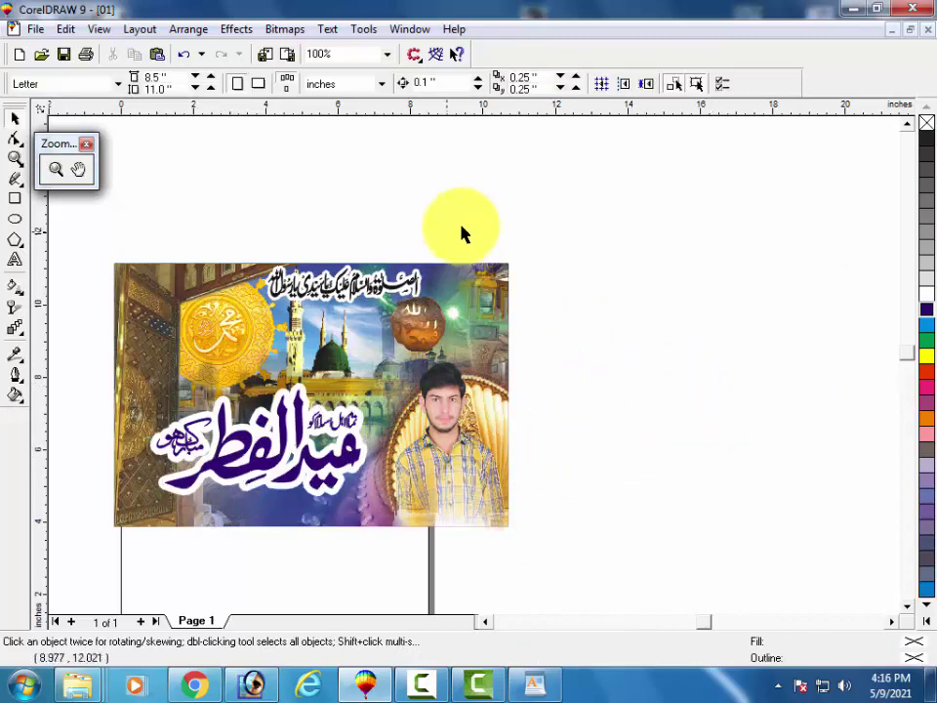
pyautogui.moveTo(467, 225); pyautogui.dragTo(247, 330)
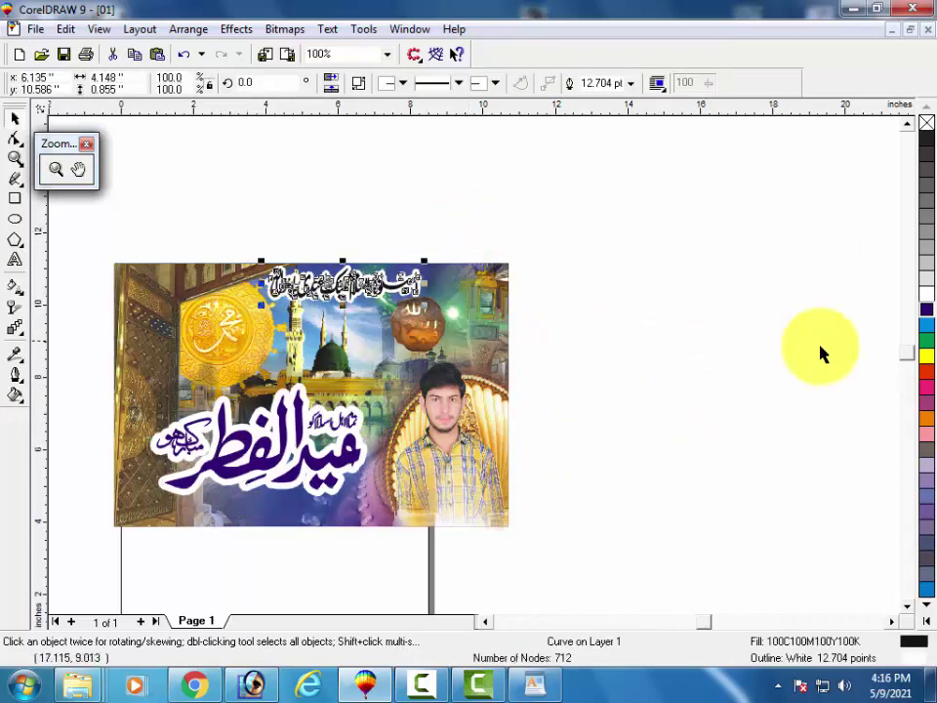
# Make the top calligraphy red, nudge the emblem down, and marquee-select all seven banner pieces.
pyautogui.click(924, 380)
pyautogui.click(769, 225)
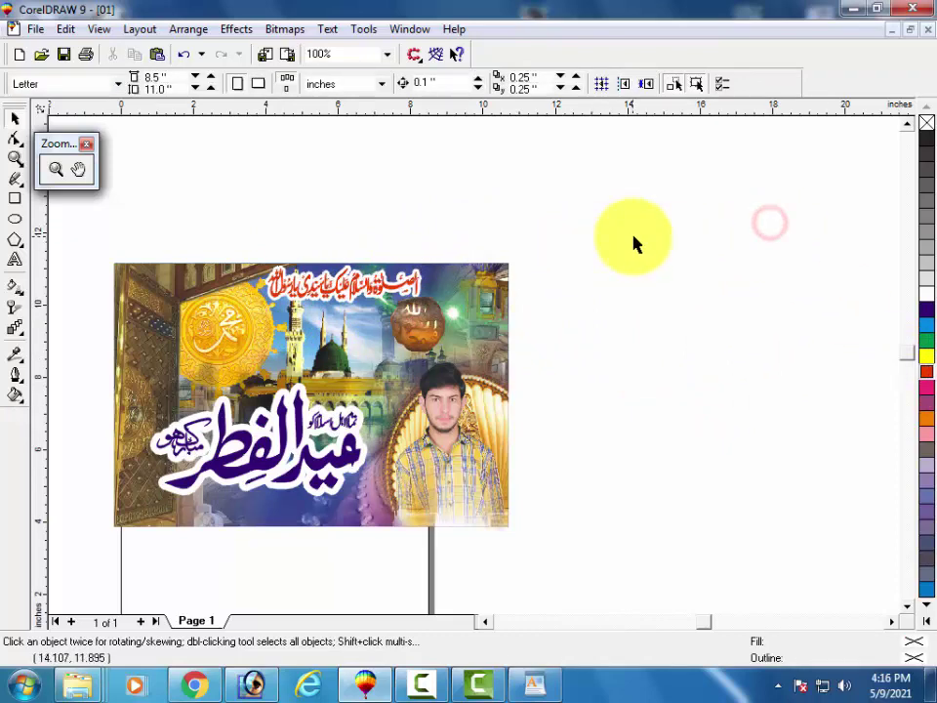
pyautogui.click(425, 322)
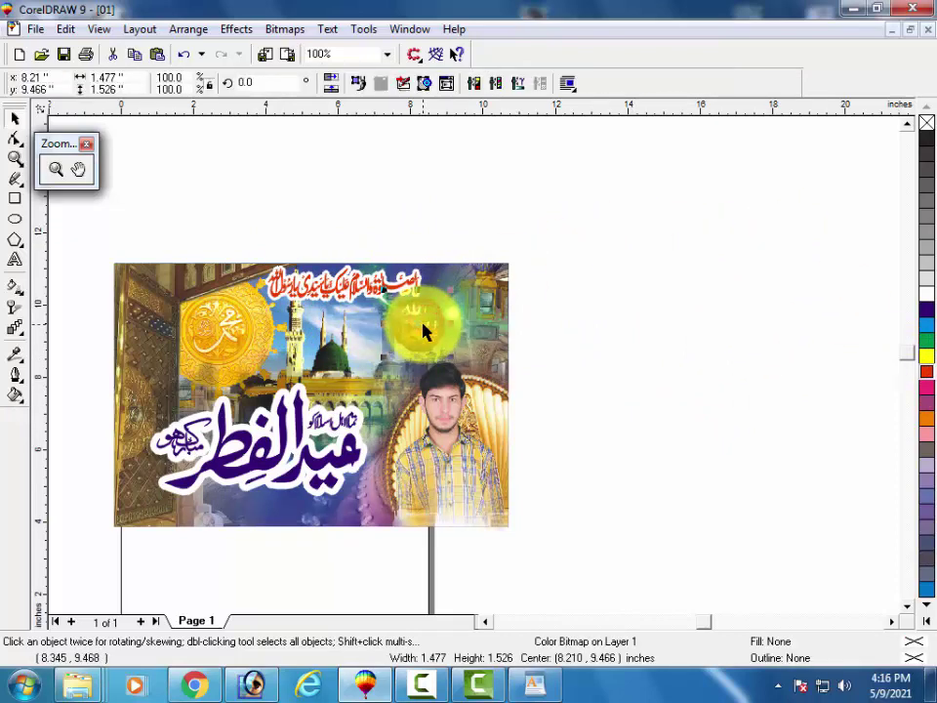
pyautogui.press('Down')
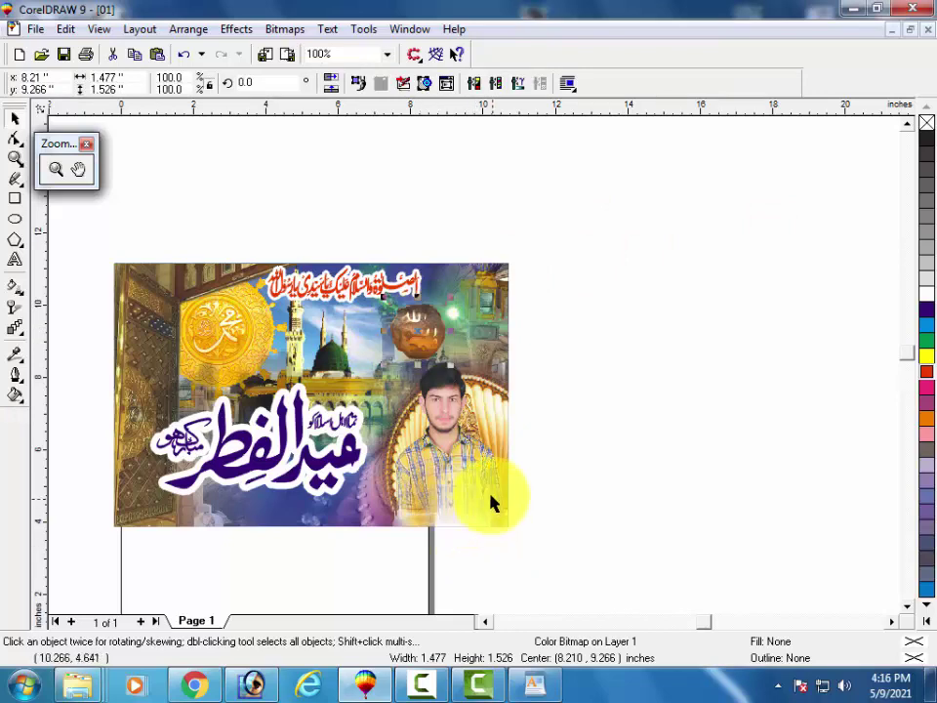
pyautogui.moveTo(542, 230)
pyautogui.mouseDown()
pyautogui.moveTo(506, 297)
pyautogui.moveTo(123, 518)
pyautogui.moveTo(92, 552)
pyautogui.mouseUp()
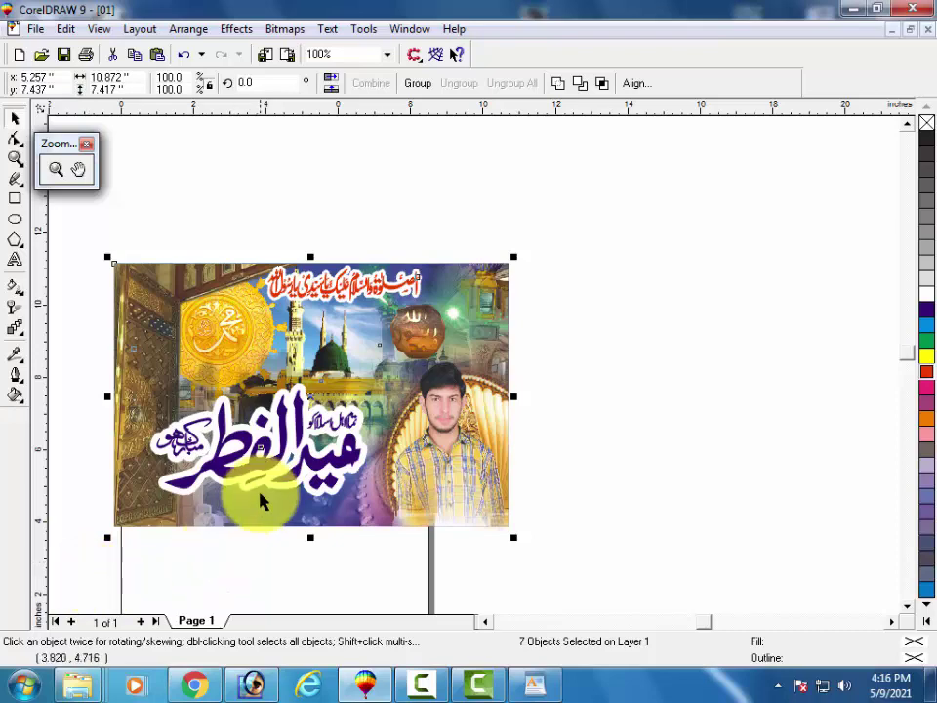
# Open and dismiss the selected banner's context menu, toggling its resize and rotate handles.
pyautogui.rightClick(252, 332)
pyautogui.click(223, 343)
pyautogui.click(223, 344)
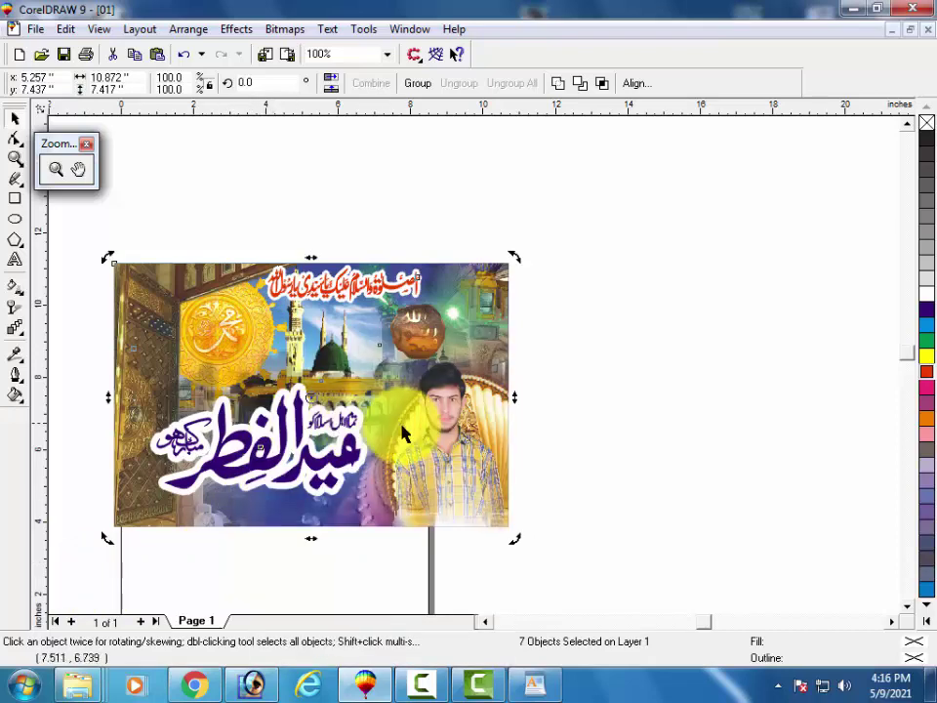
pyautogui.rightClick(388, 413)
pyautogui.press('Escape')
pyautogui.rightClick(227, 327)
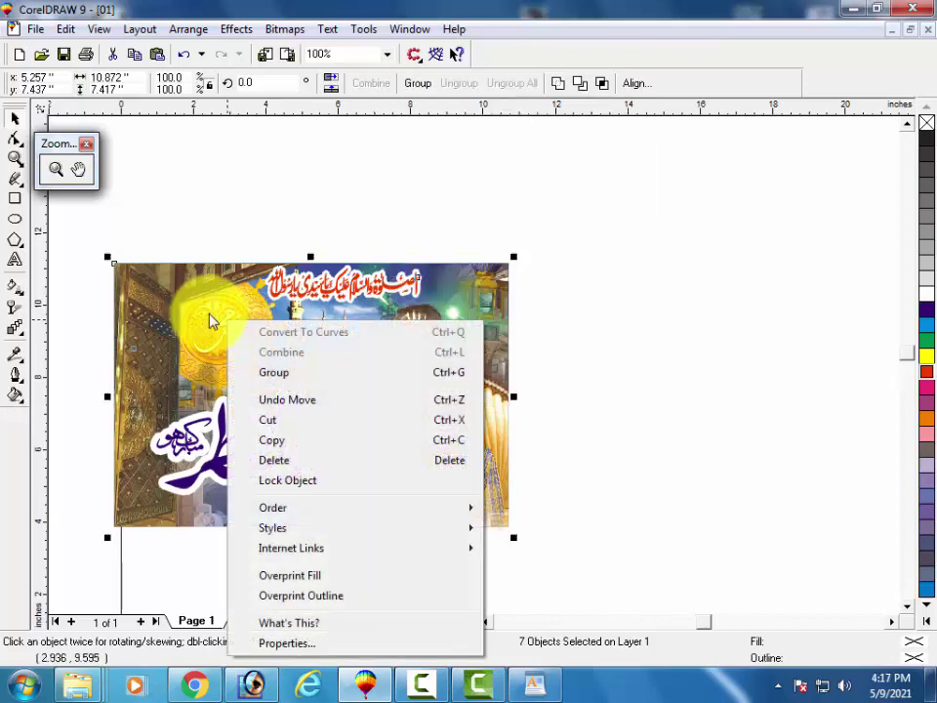
pyautogui.click(404, 492)
pyautogui.rightClick(389, 476)
pyautogui.click(359, 489)
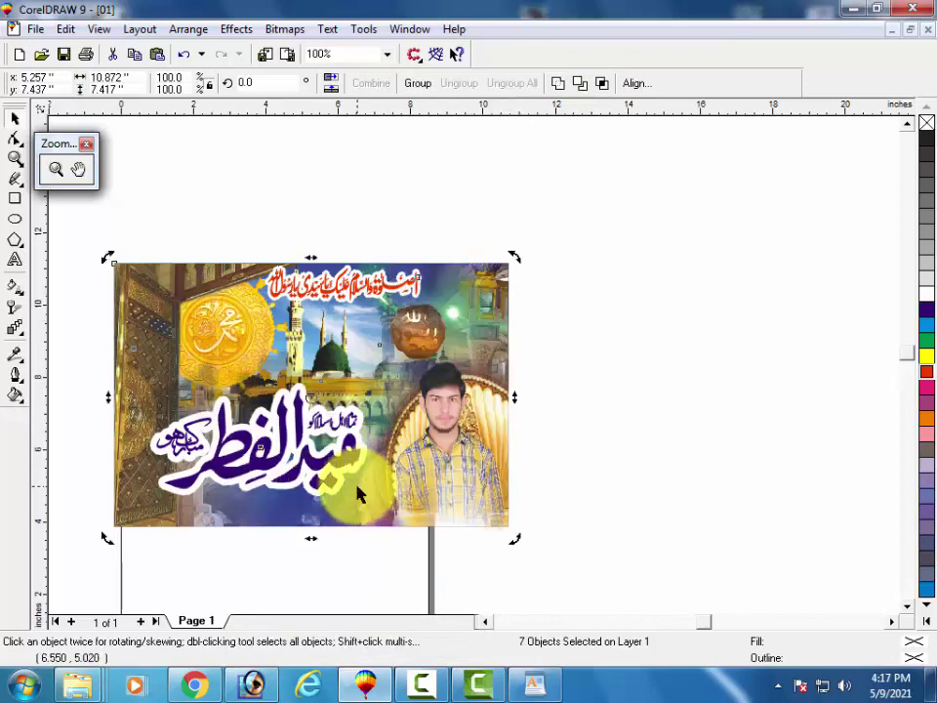
pyautogui.rightClick(361, 491)
pyautogui.click(324, 520)
pyautogui.click(297, 514)
pyautogui.click(282, 472)
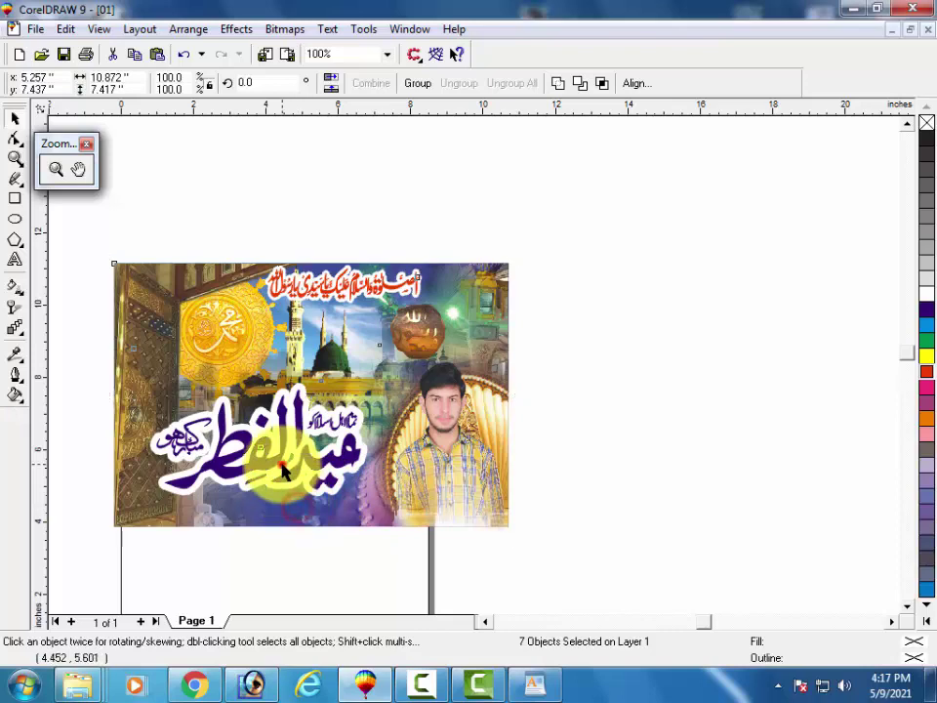
pyautogui.click(264, 472)
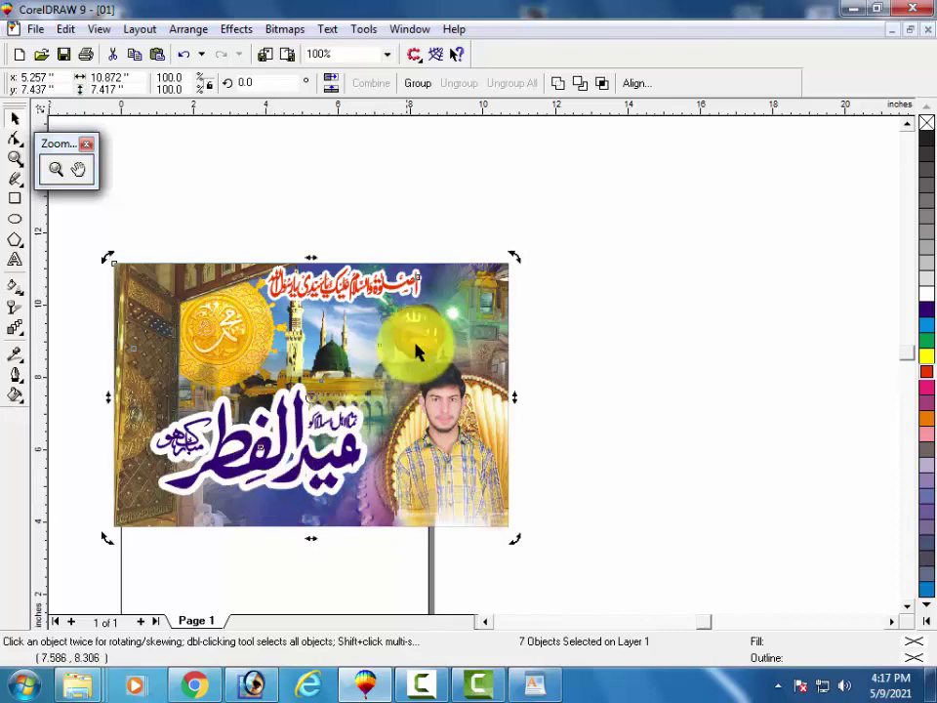
pyautogui.rightClick(310, 340)
pyautogui.click(304, 341)
pyautogui.rightClick(304, 342)
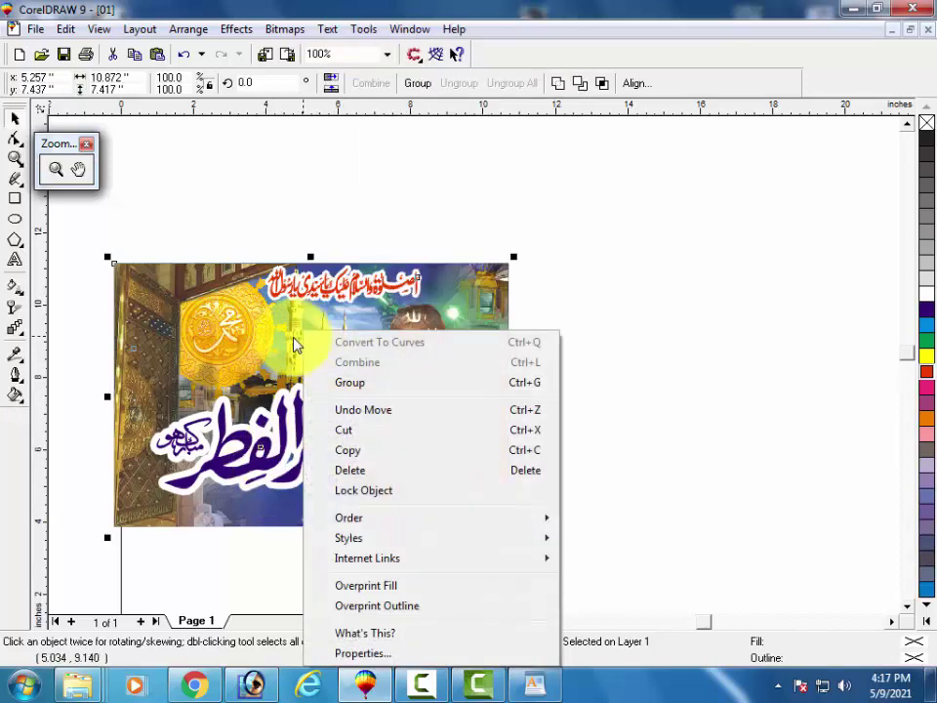
pyautogui.click(293, 335)
# Move the whole banner up and to the right, then reselect everything with Ctrl+A.
pyautogui.moveTo(206, 332); pyautogui.dragTo(278, 279)
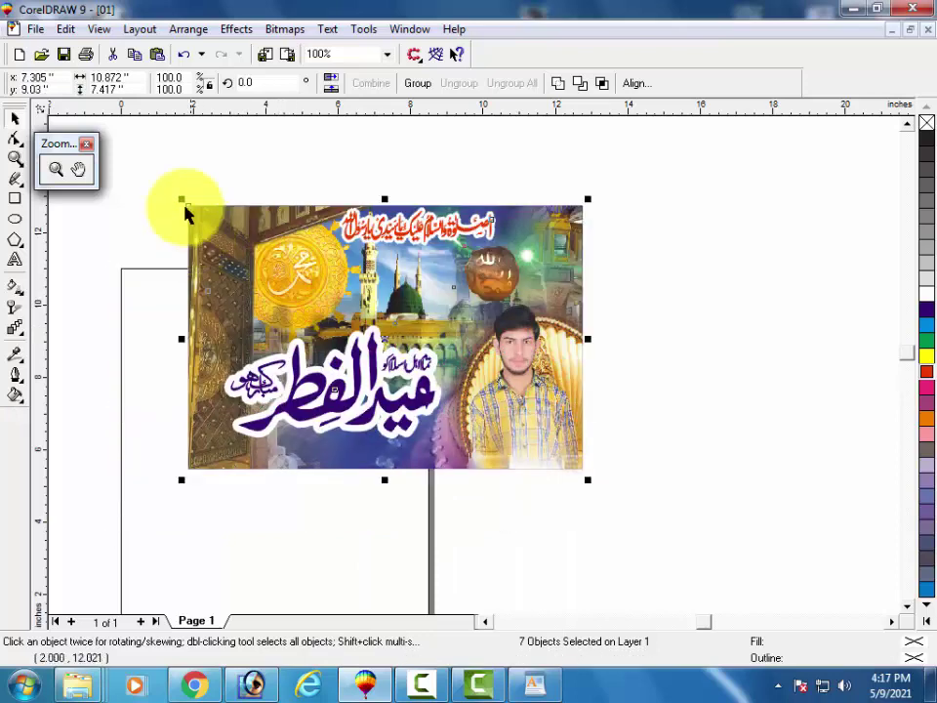
pyautogui.click(167, 163)
pyautogui.click(653, 173)
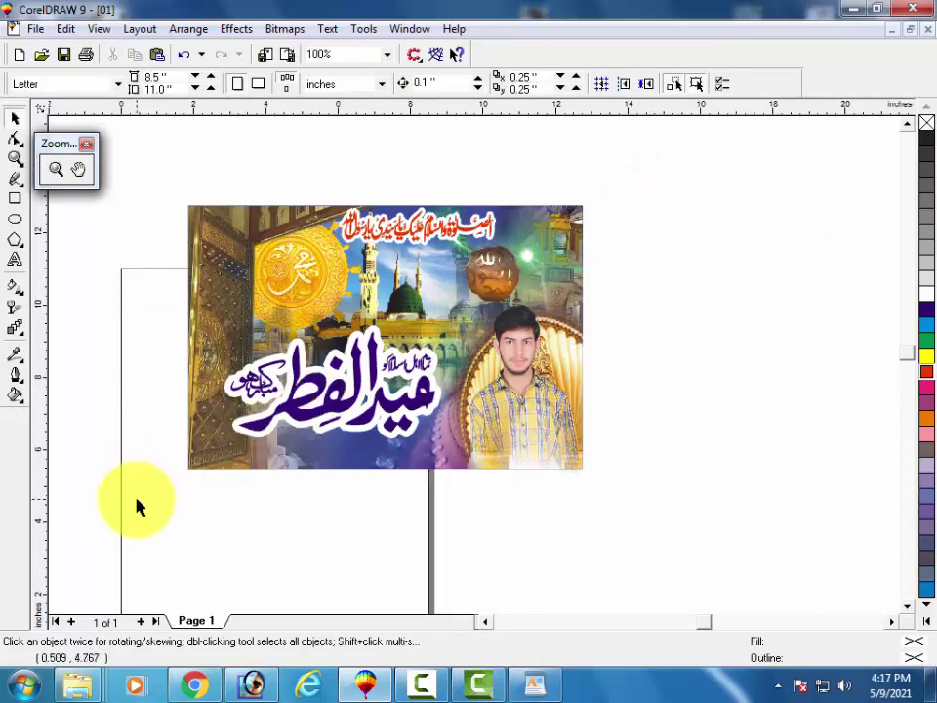
pyautogui.hotkey('ctrl', 'a')
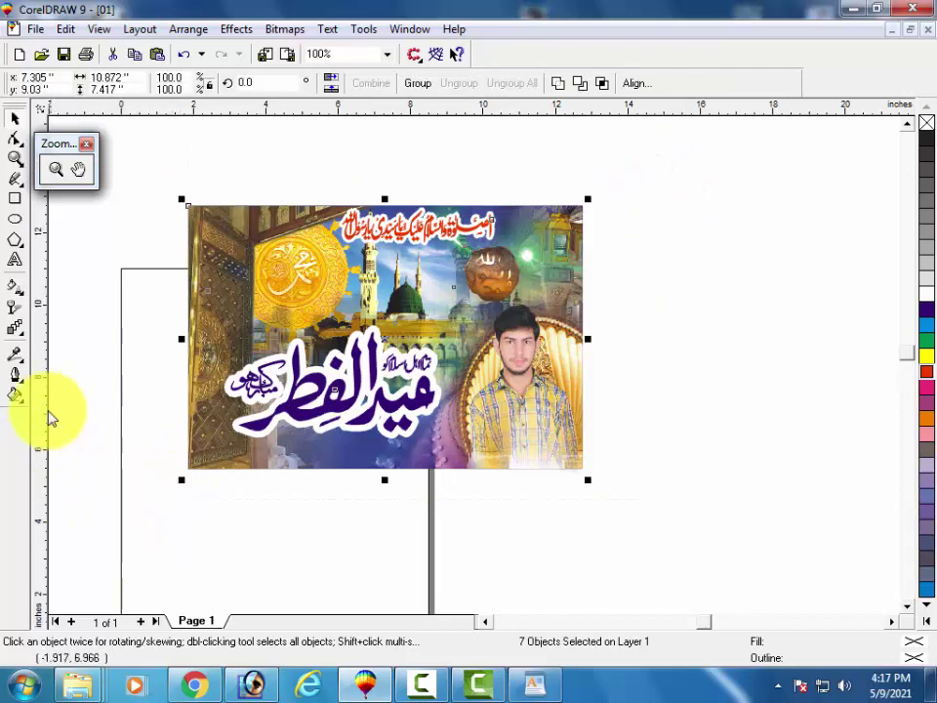
# Start a text line above the banner and set its size to 72 points.
pyautogui.click(15, 260)
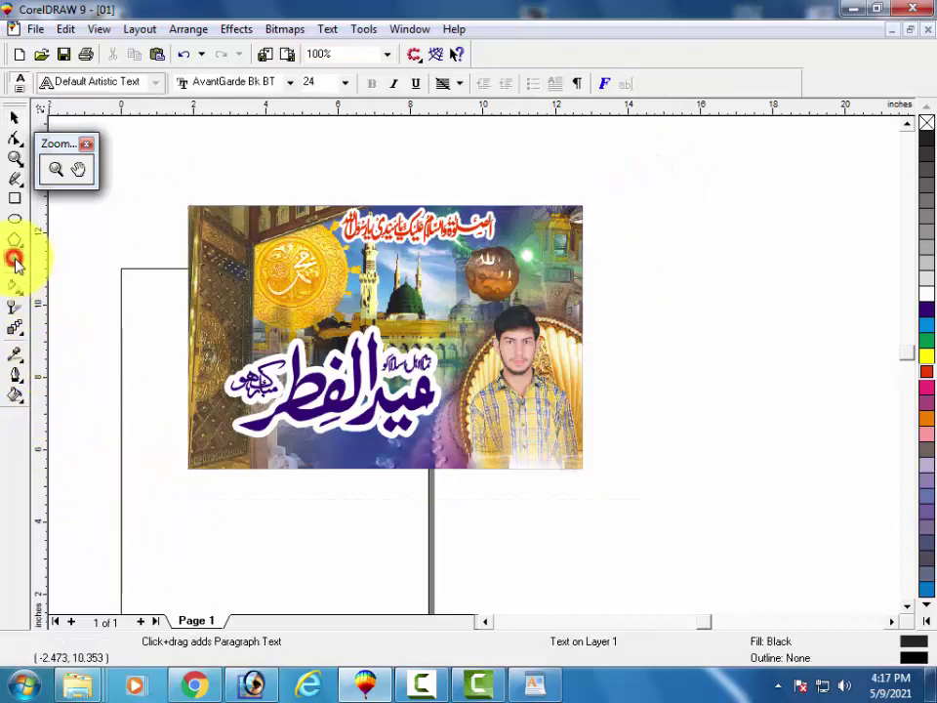
pyautogui.click(321, 190)
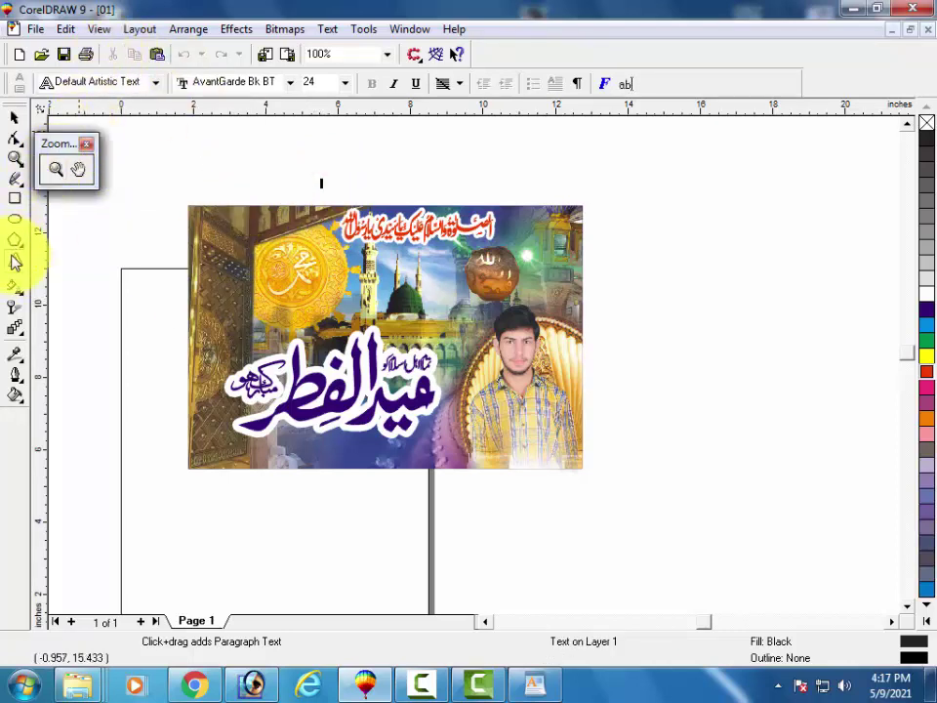
pyautogui.click(345, 83)
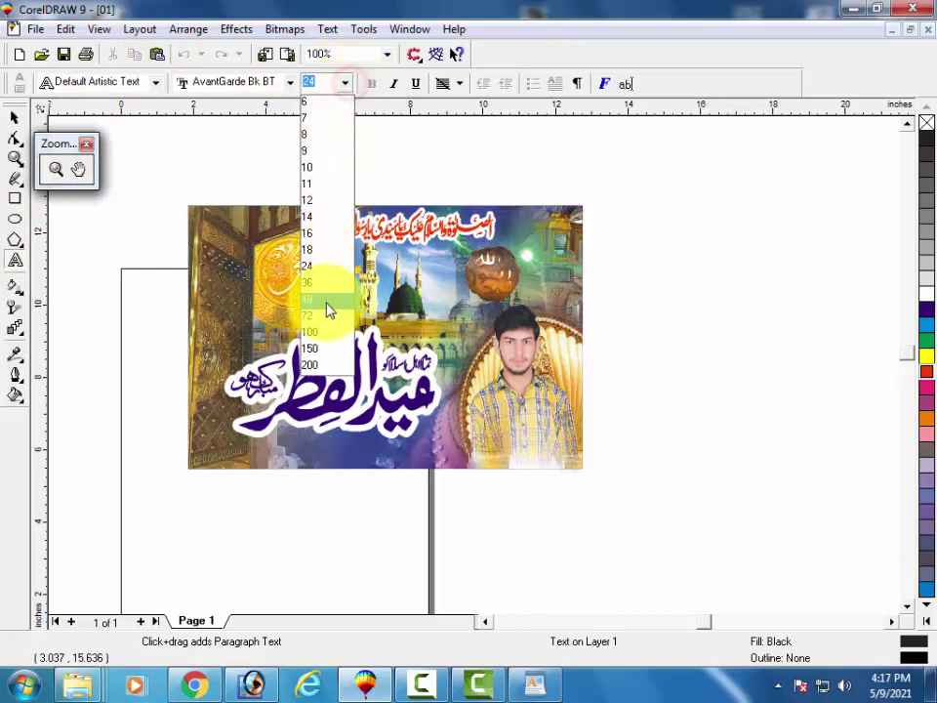
pyautogui.click(327, 315)
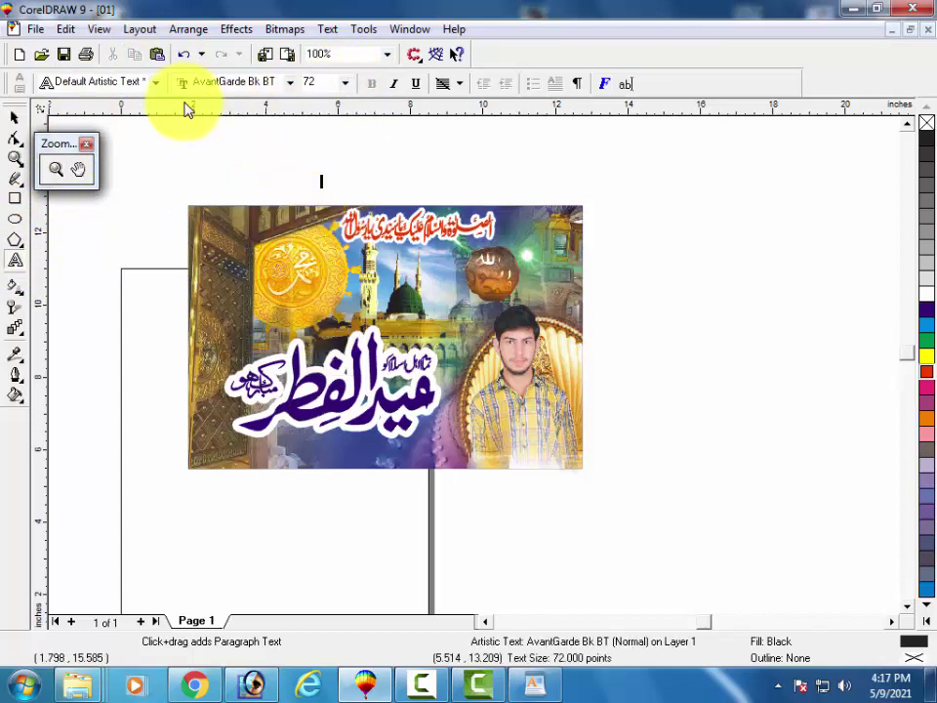
pyautogui.write('hjkl')
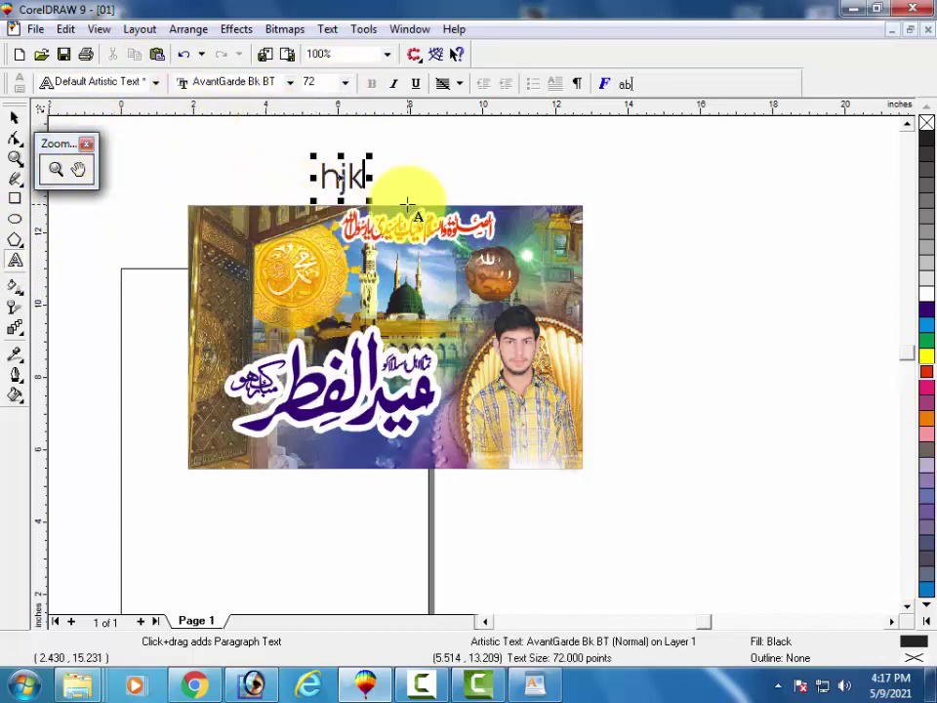
pyautogui.press('BackSpace')
pyautogui.press('BackSpace')
pyautogui.press('BackSpace')
pyautogui.press('BackSpace')
# Apply the Arial Black font and erase the trial letters, leaving the line empty.
pyautogui.click(263, 82)
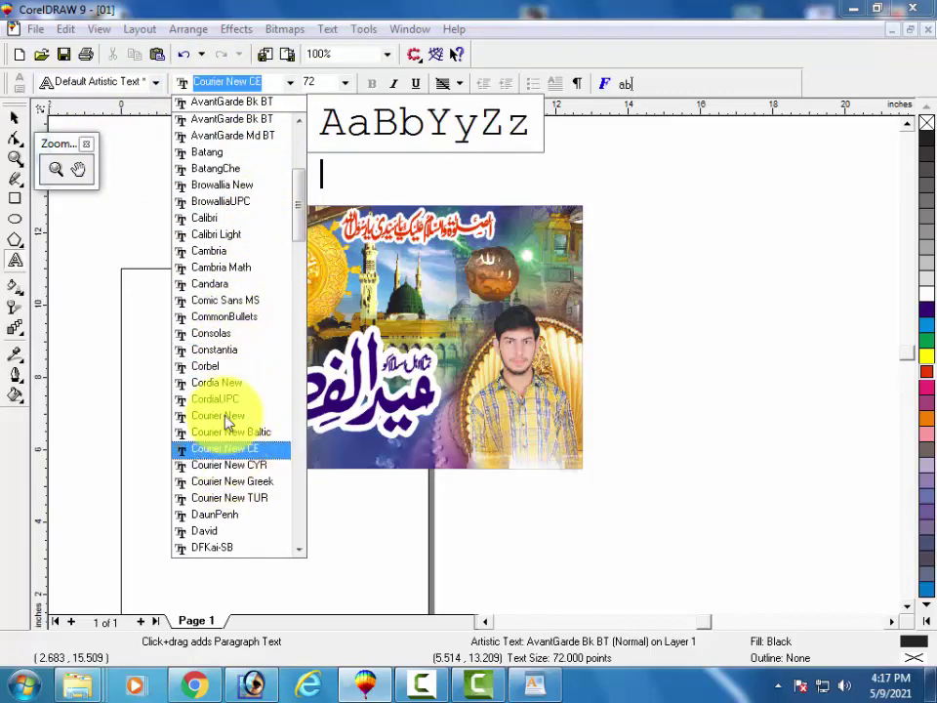
pyautogui.scroll(3, 225, 419)
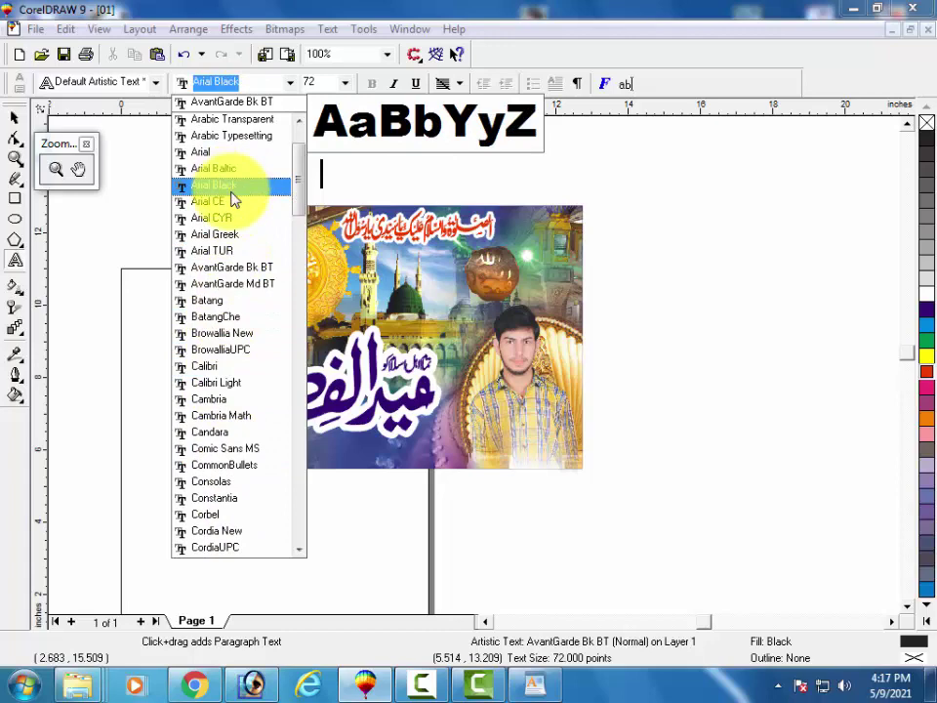
pyautogui.click(230, 188)
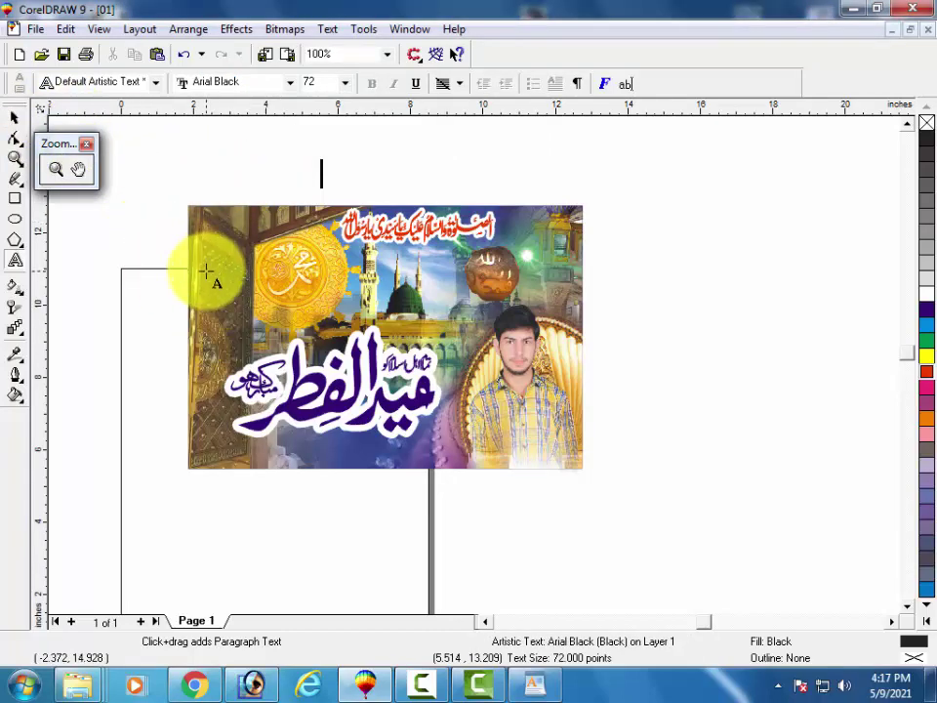
pyautogui.hotkey('ctrl', 'a')
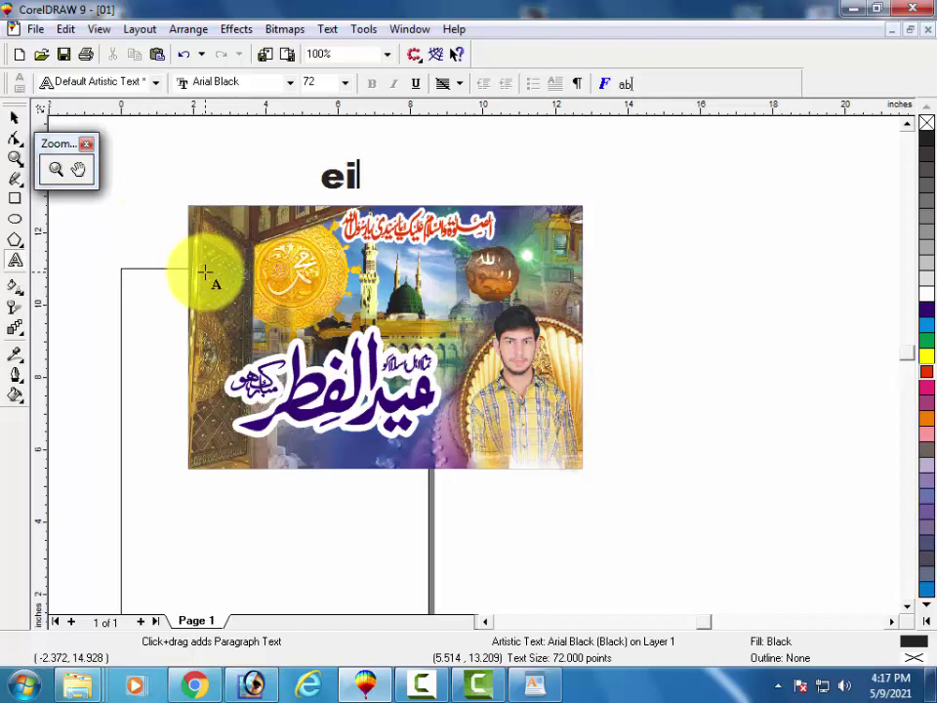
pyautogui.press('BackSpace')
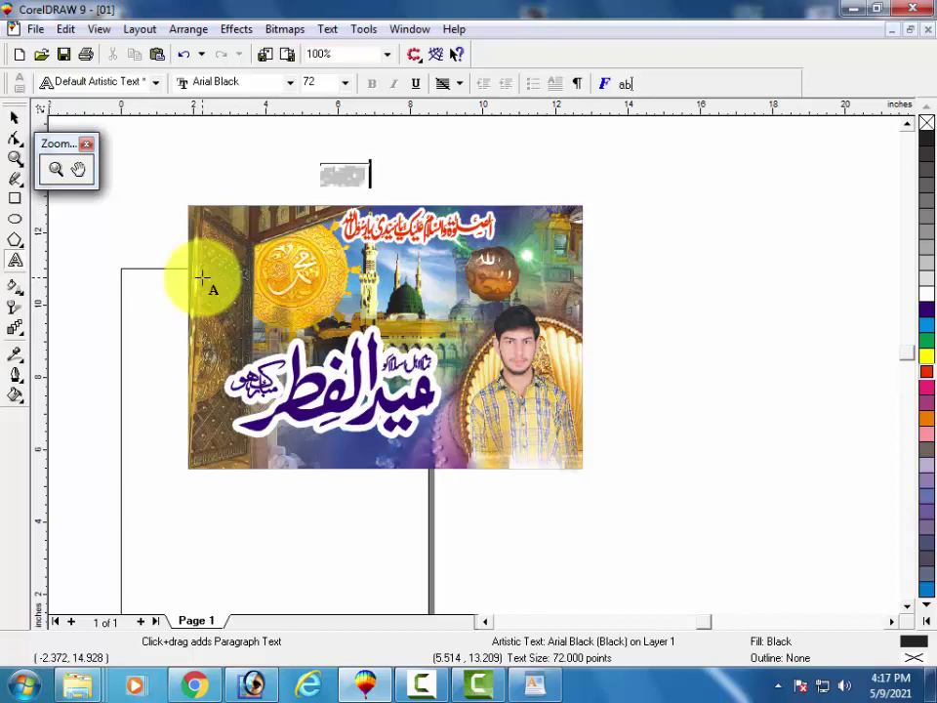
pyautogui.press('BackSpace')
pyautogui.press('BackSpace')
pyautogui.press('BackSpace')
pyautogui.press('BackSpace')
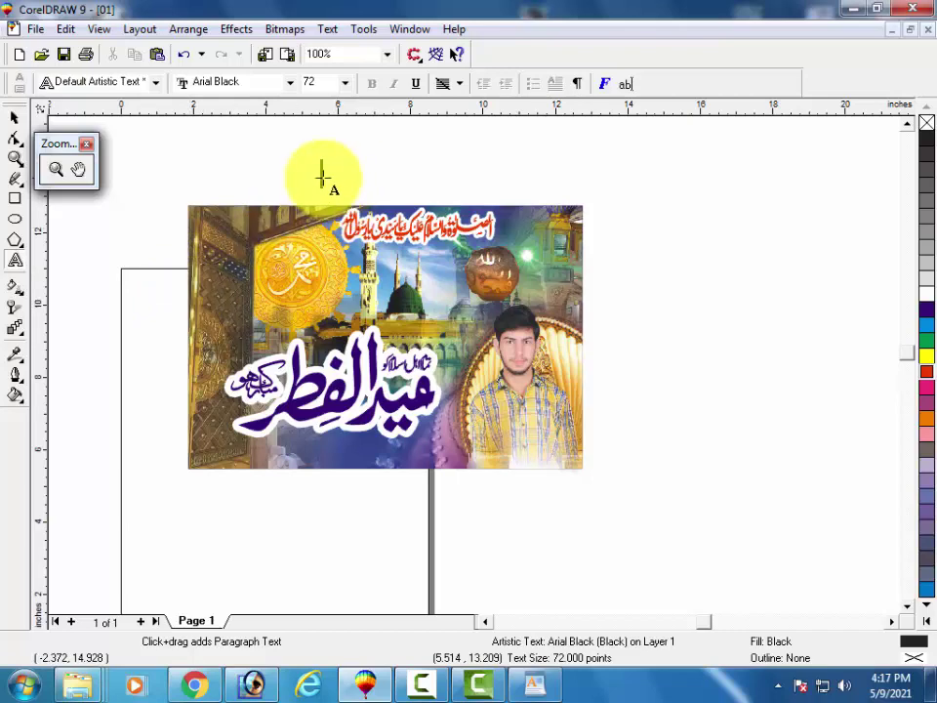
# With CorelDRAW minimized, add a folder named 'New folder' in Downloads\01, then return to Chrome.
pyautogui.click(862, 13)
pyautogui.rightClick(378, 310)
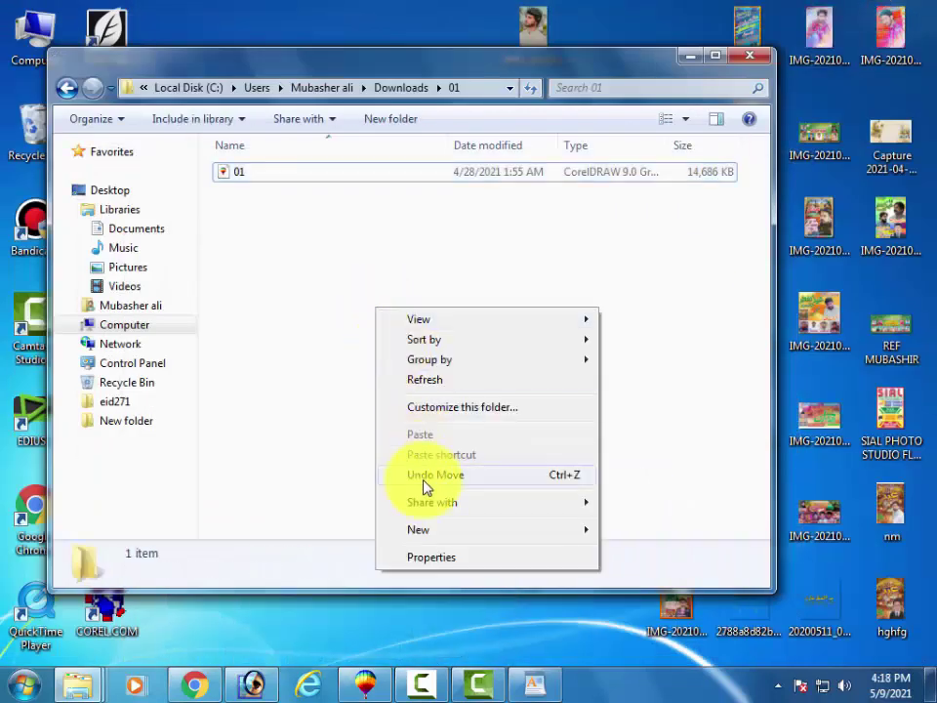
pyautogui.moveTo(421, 539)
pyautogui.click(629, 303)
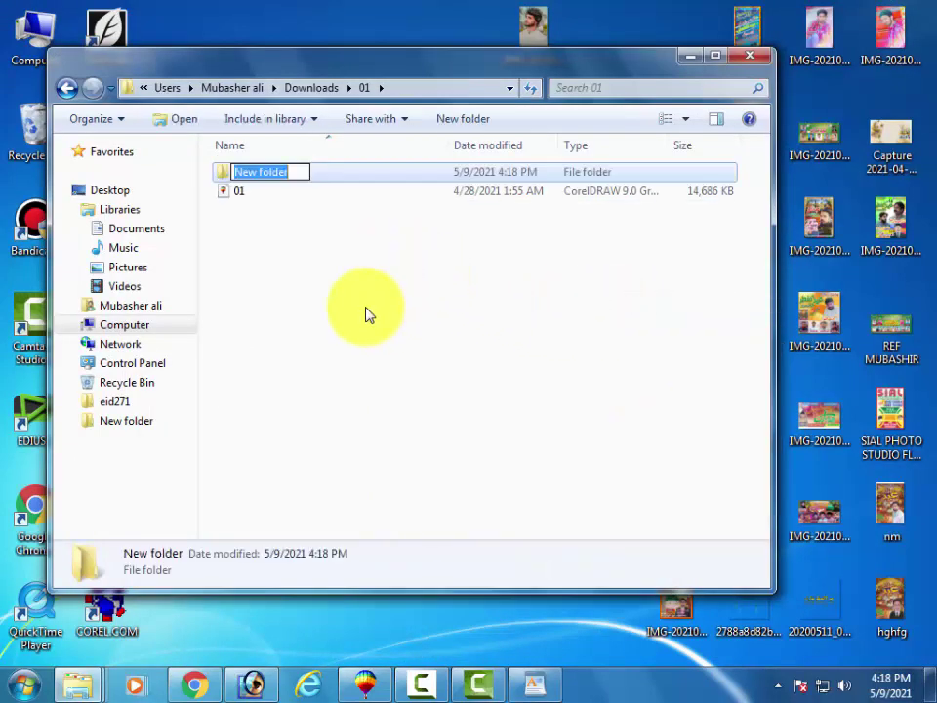
pyautogui.rightClick(258, 168)
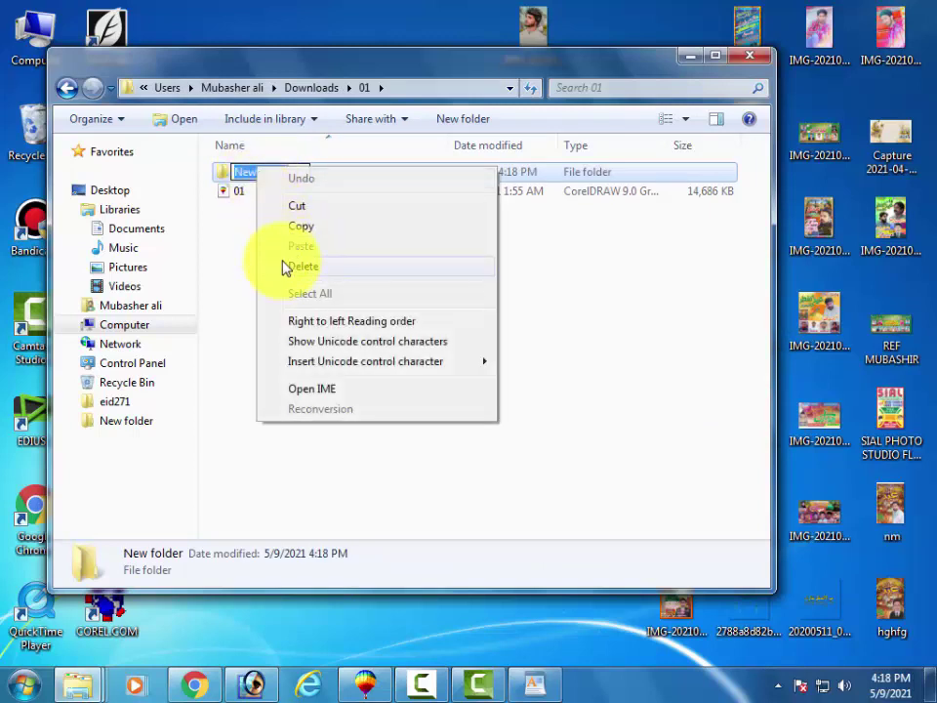
pyautogui.click(240, 239)
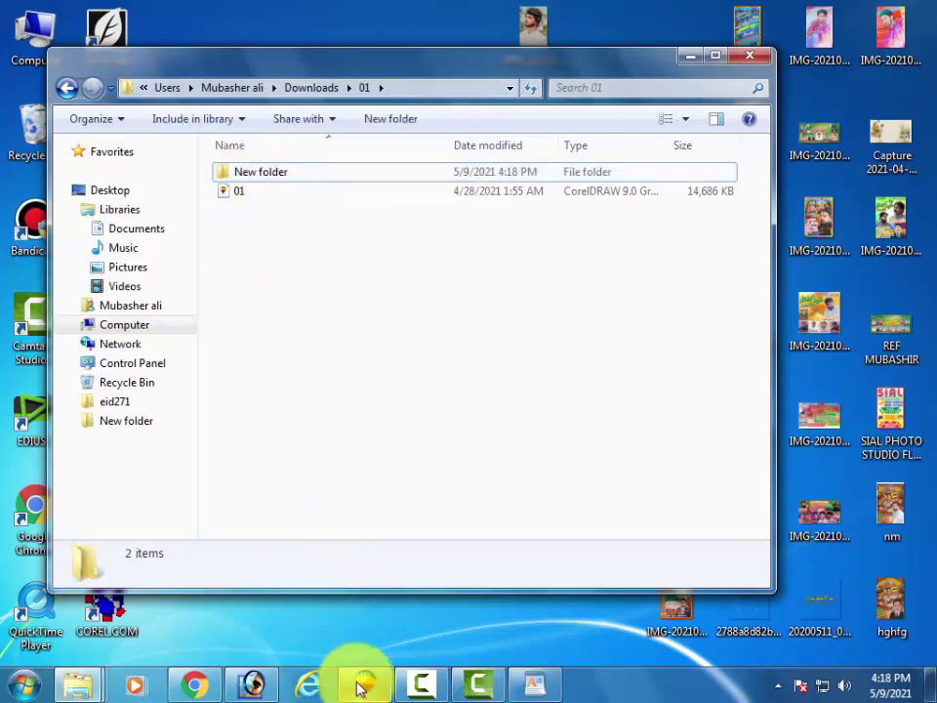
pyautogui.click(192, 683)
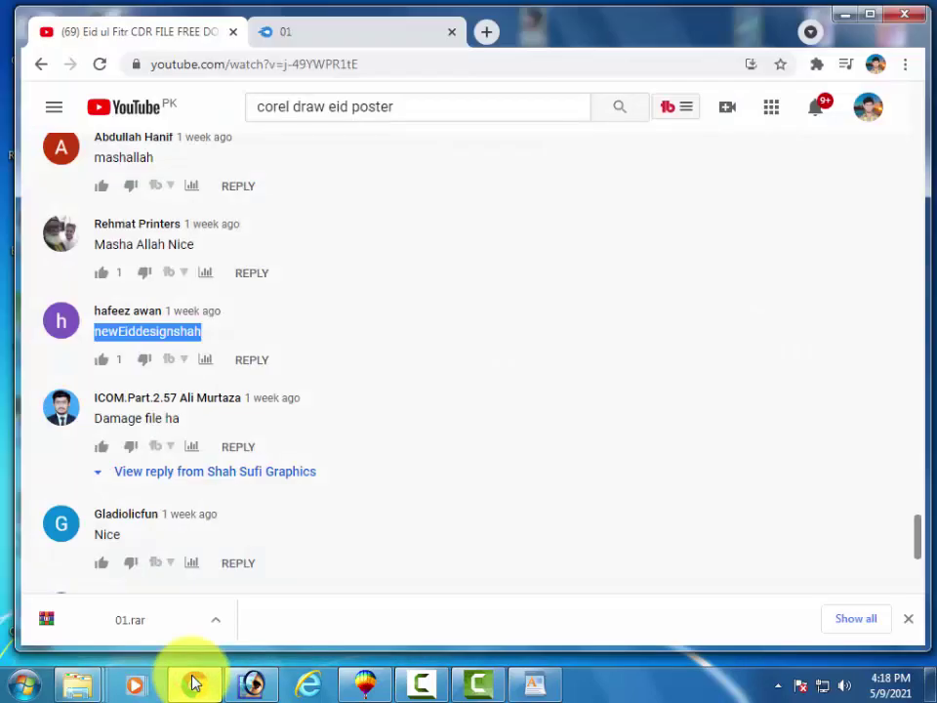
pyautogui.rightClick(171, 342)
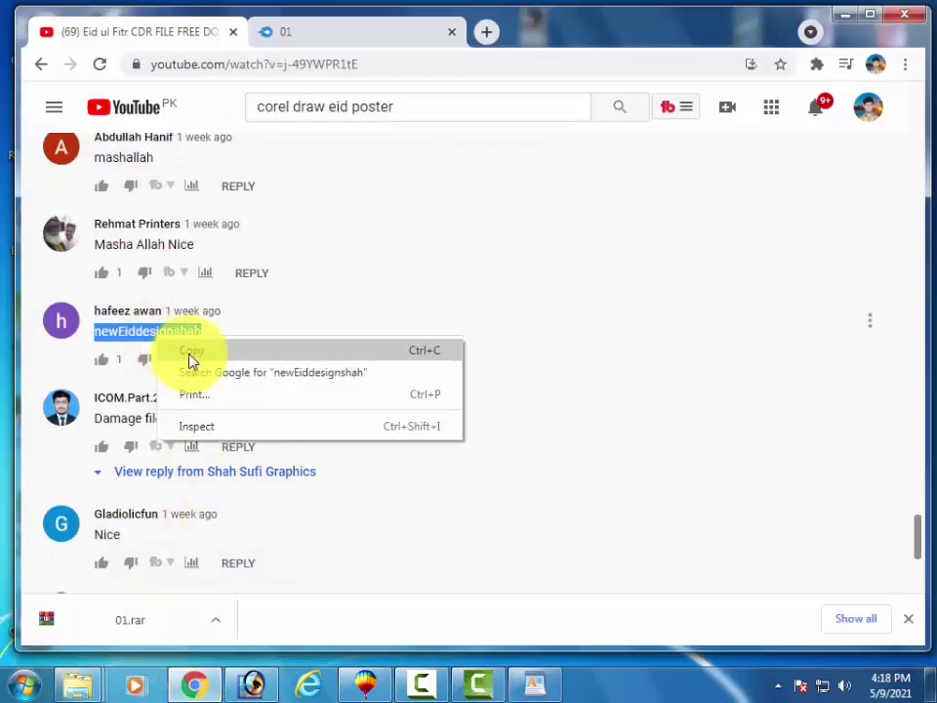
pyautogui.click(192, 353)
pyautogui.click(843, 15)
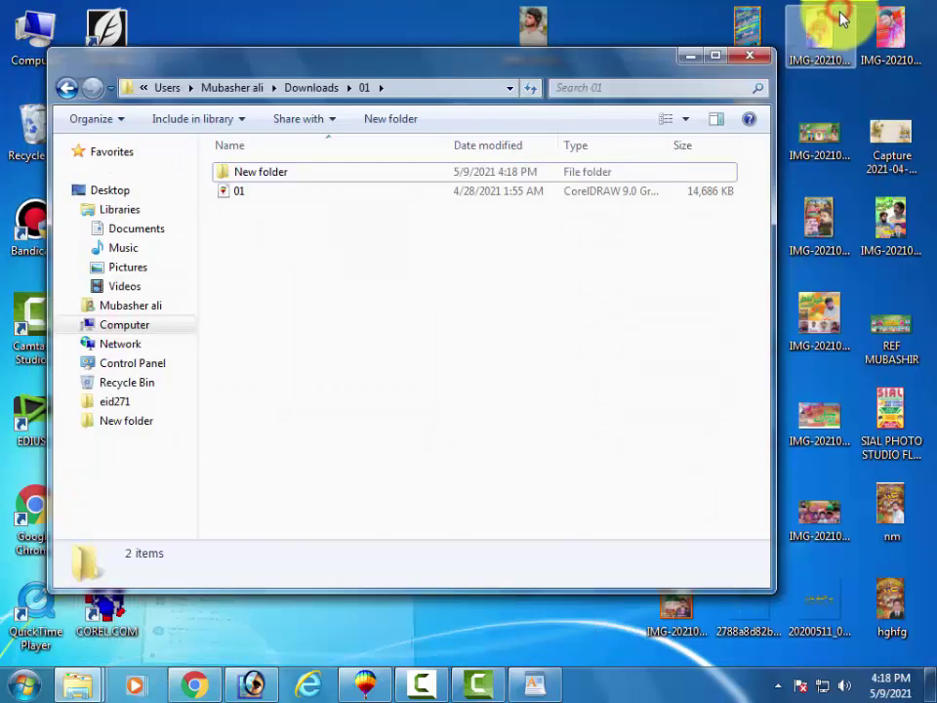
pyautogui.rightClick(310, 281)
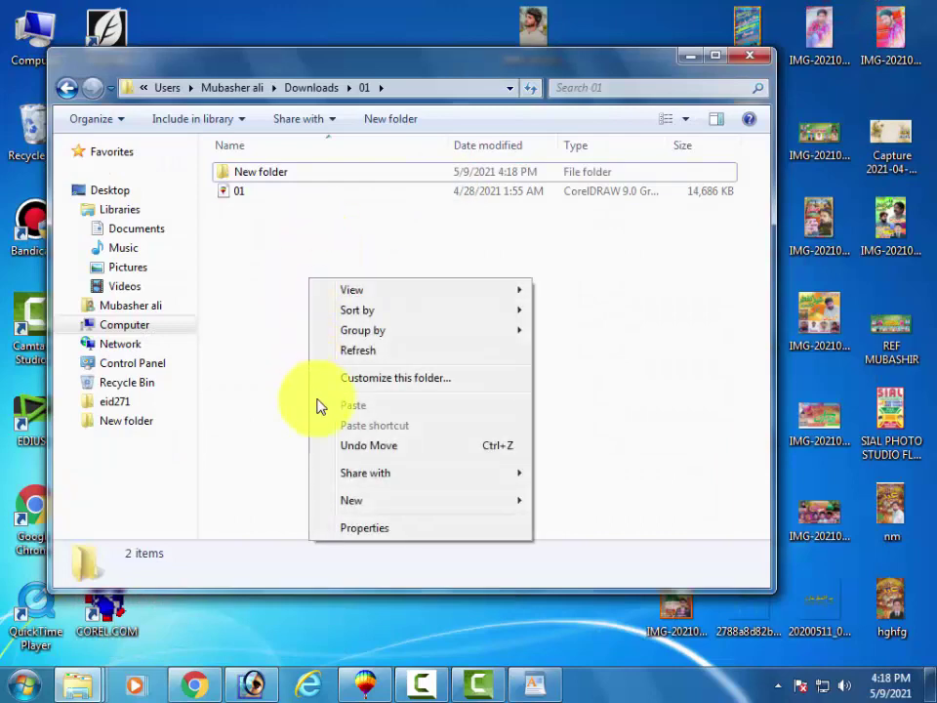
pyautogui.click(344, 500)
pyautogui.click(267, 495)
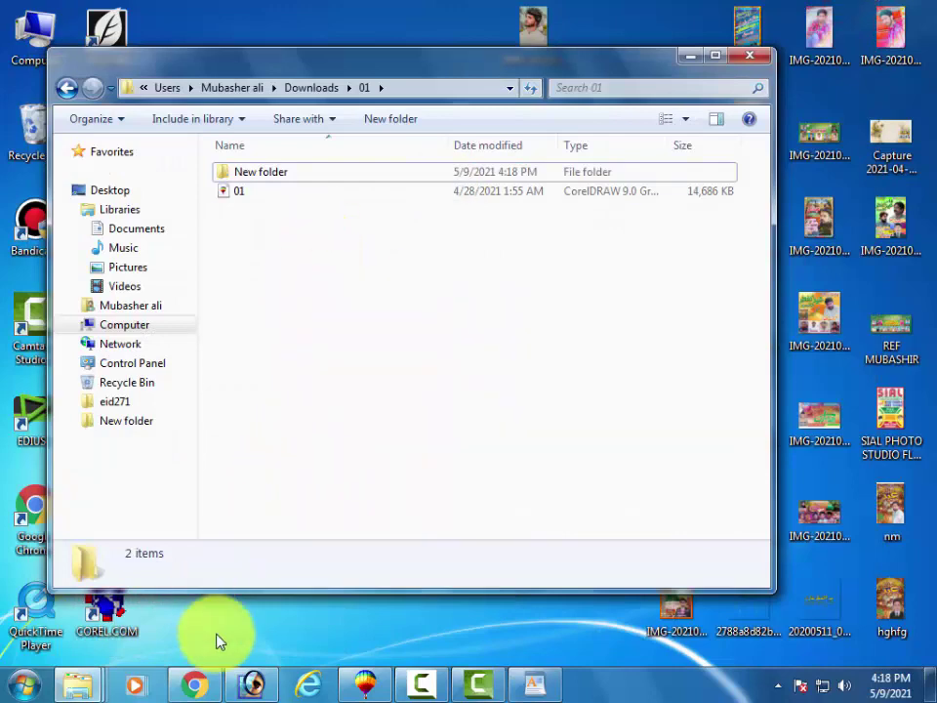
pyautogui.click(195, 685)
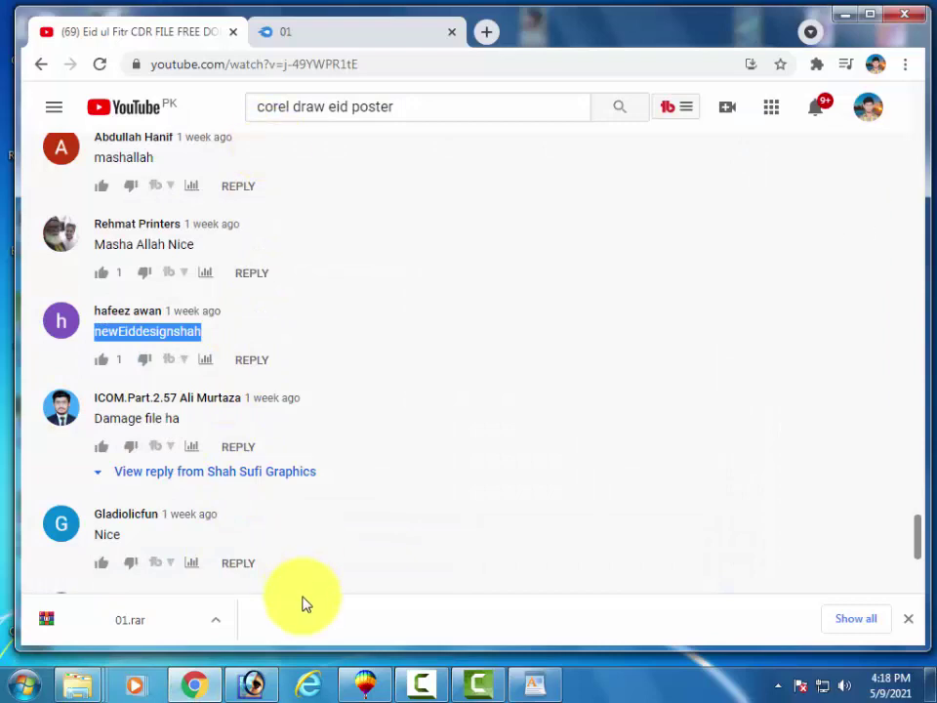
pyautogui.click(361, 684)
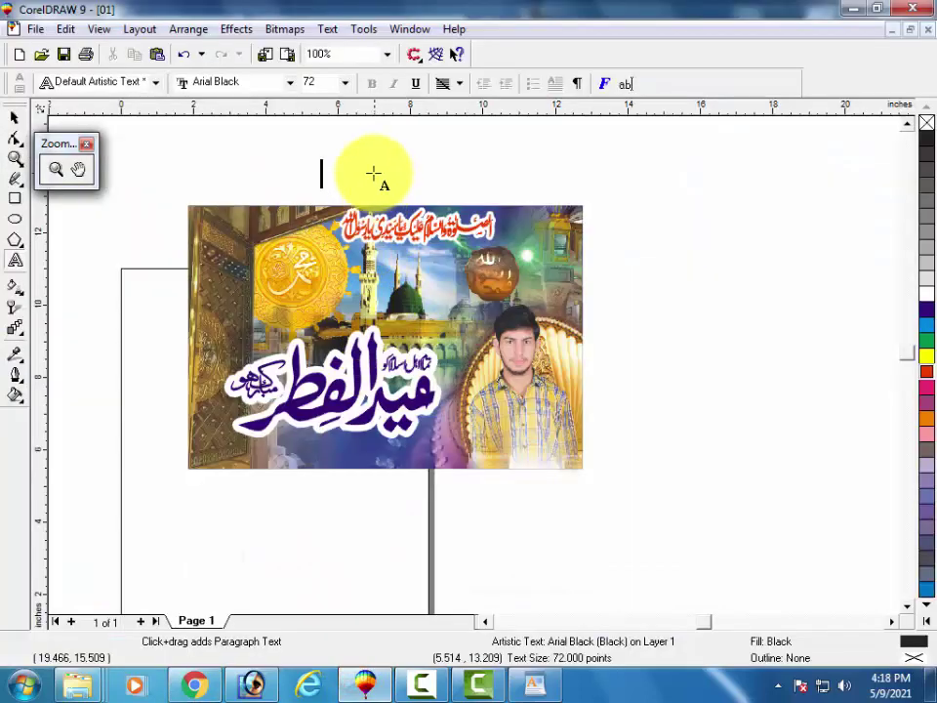
# Paste the copied password text onto the canvas above the banner.
pyautogui.rightClick(375, 190)
pyautogui.click(410, 295)
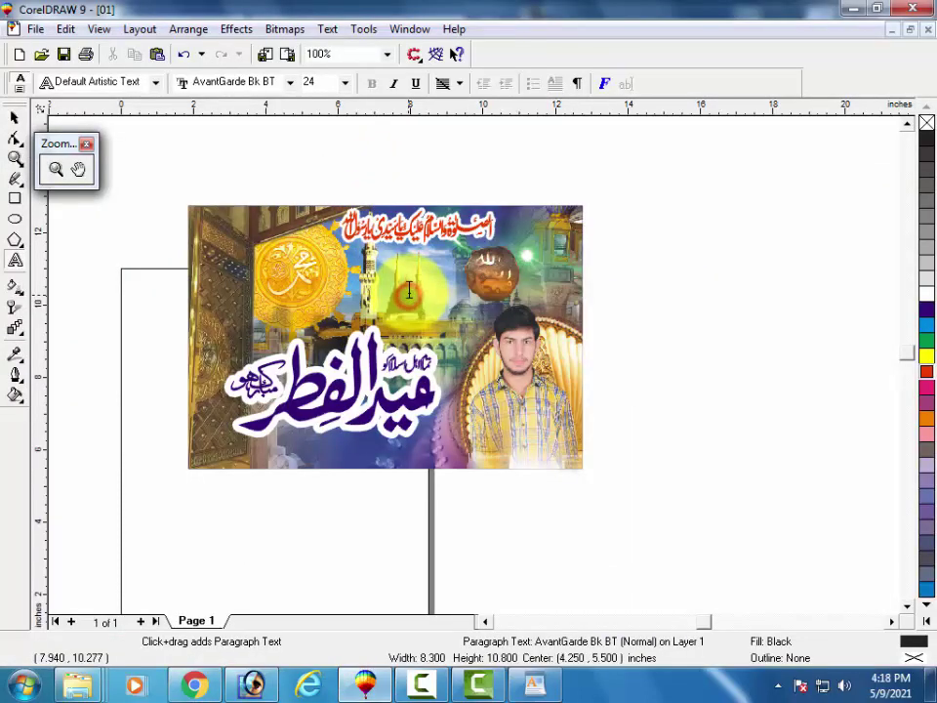
pyautogui.click(361, 183)
pyautogui.rightClick(361, 184)
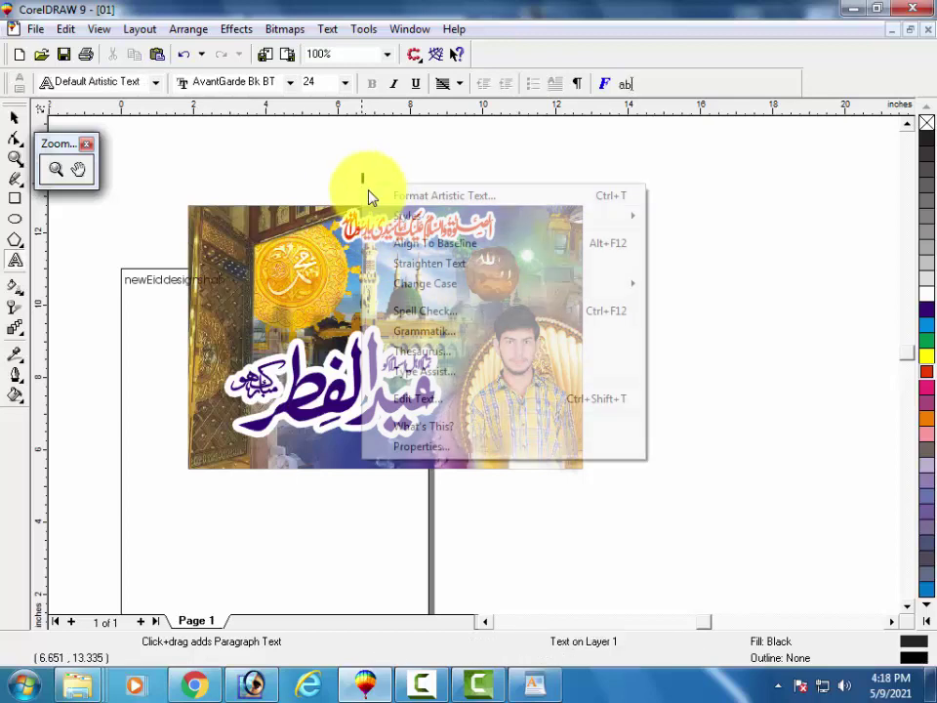
pyautogui.click(322, 205)
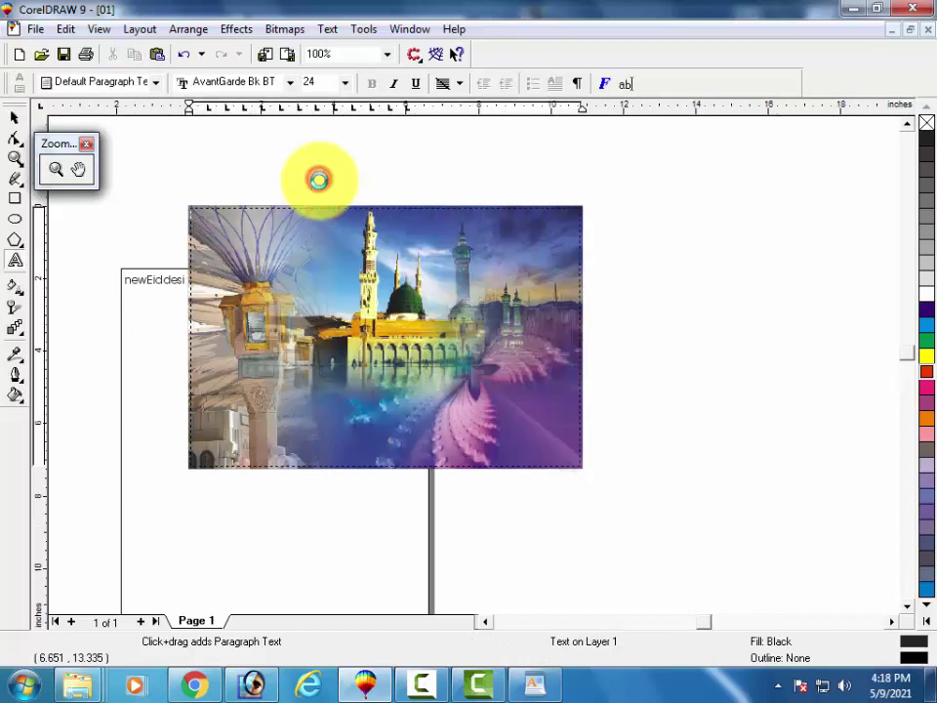
pyautogui.click(318, 178)
pyautogui.click(257, 169)
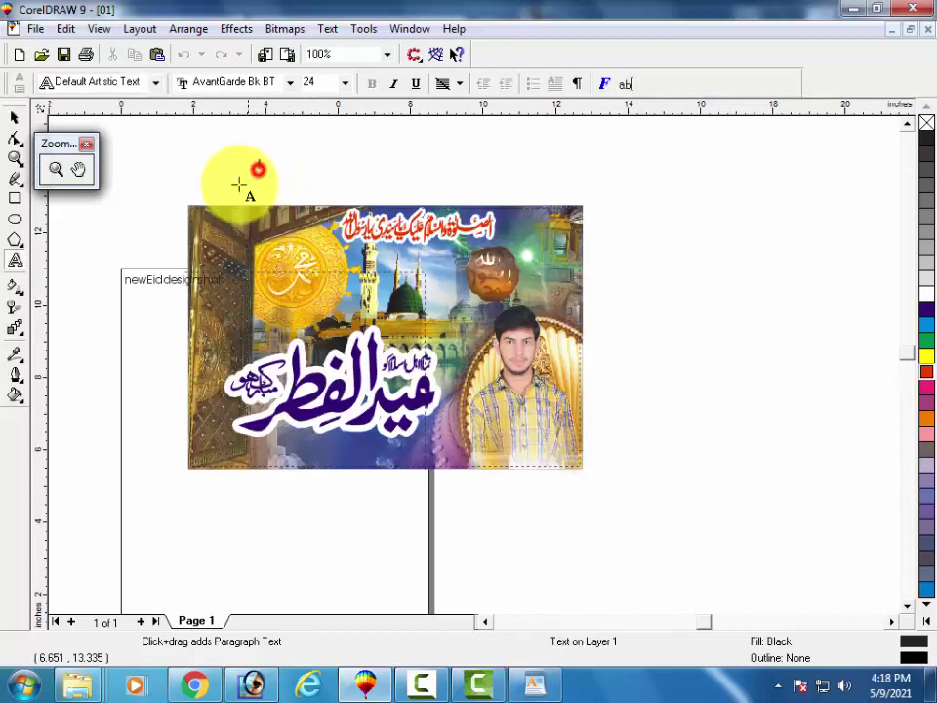
# Shift the banner picture to the right and zoom in on the pasted password text.
pyautogui.click(14, 117)
pyautogui.click(267, 207)
pyautogui.moveTo(272, 234); pyautogui.dragTo(424, 237)
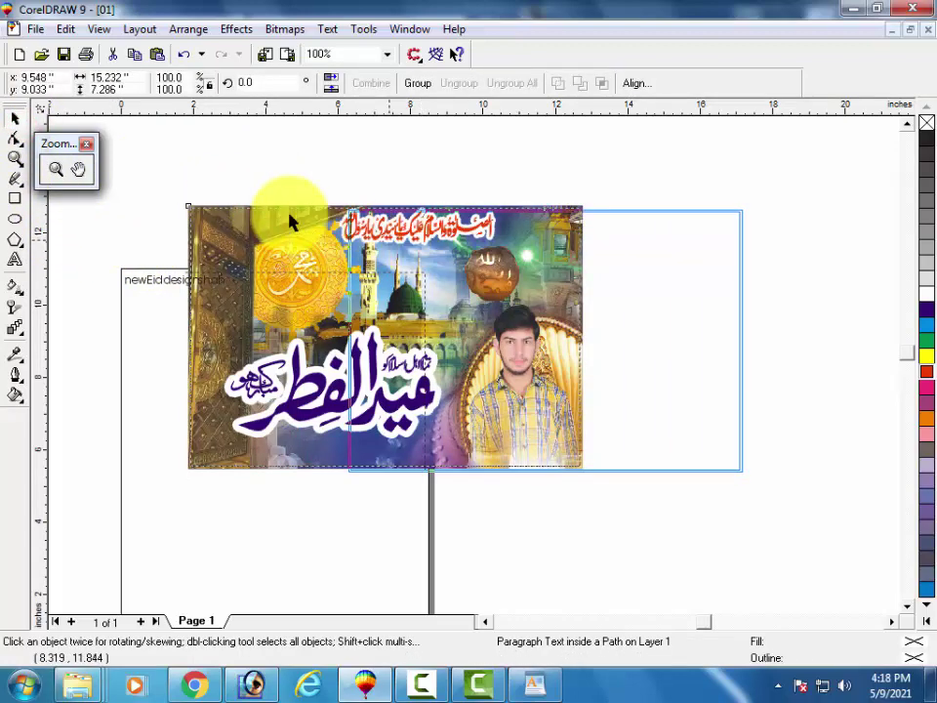
pyautogui.click(271, 189)
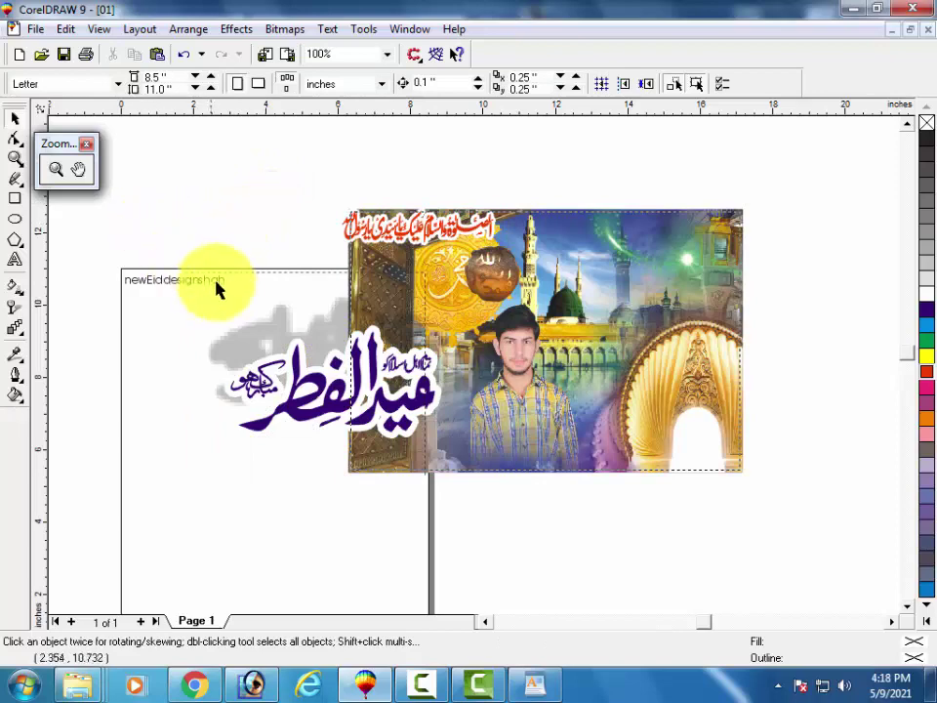
pyautogui.click(55, 169)
pyautogui.moveTo(233, 264)
pyautogui.mouseDown()
pyautogui.moveTo(205, 293)
pyautogui.moveTo(121, 314)
pyautogui.mouseUp()
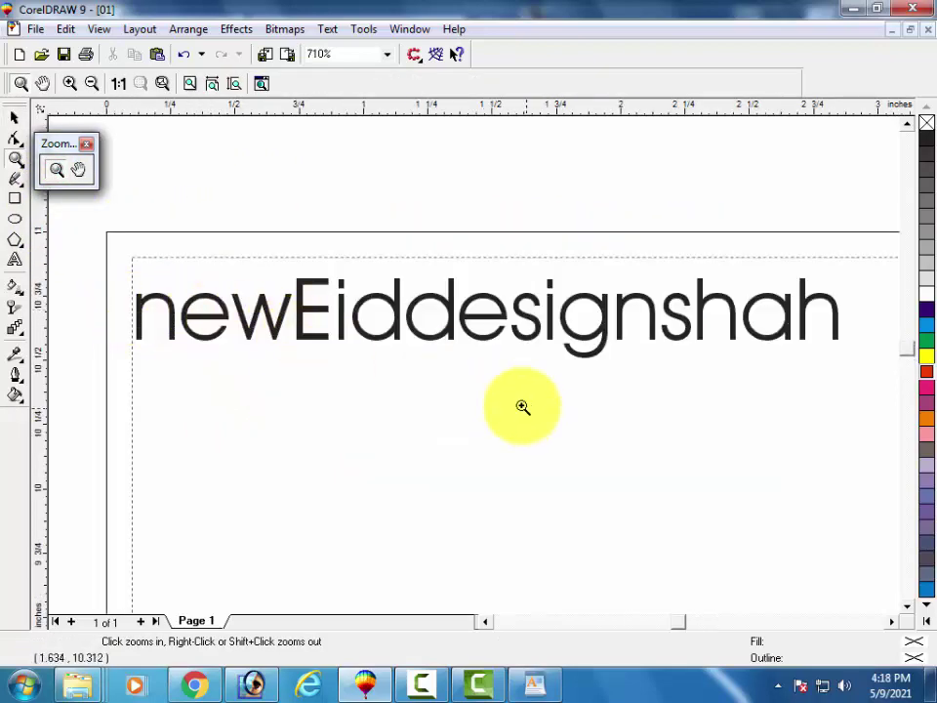
# Edit the pasted password text so it starts with a capital N, then start text at the page's top-left.
pyautogui.click(19, 119)
pyautogui.click(619, 324)
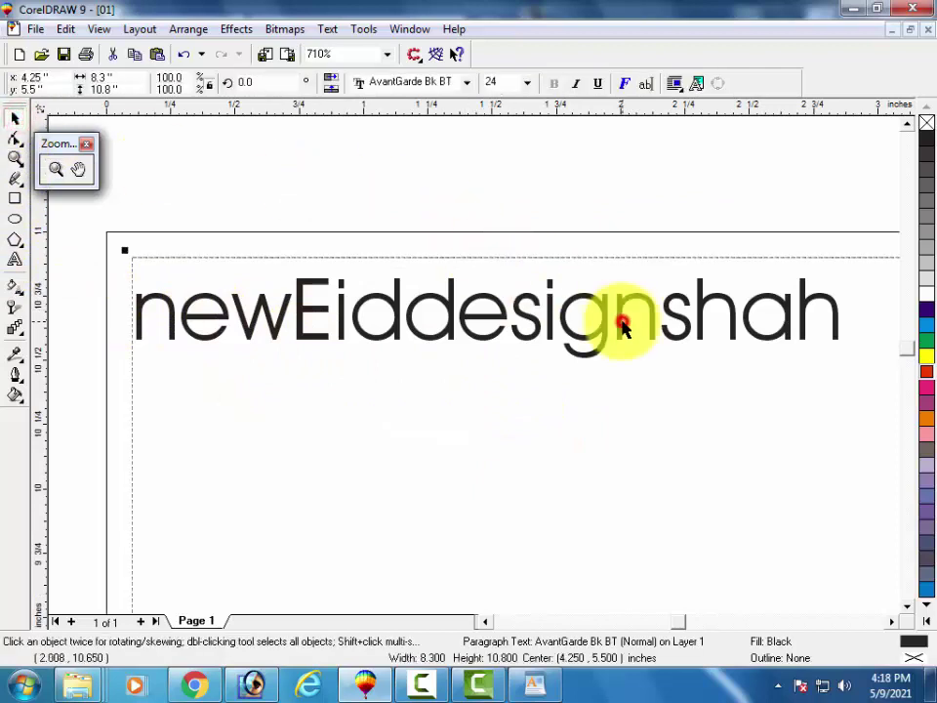
pyautogui.click(607, 320)
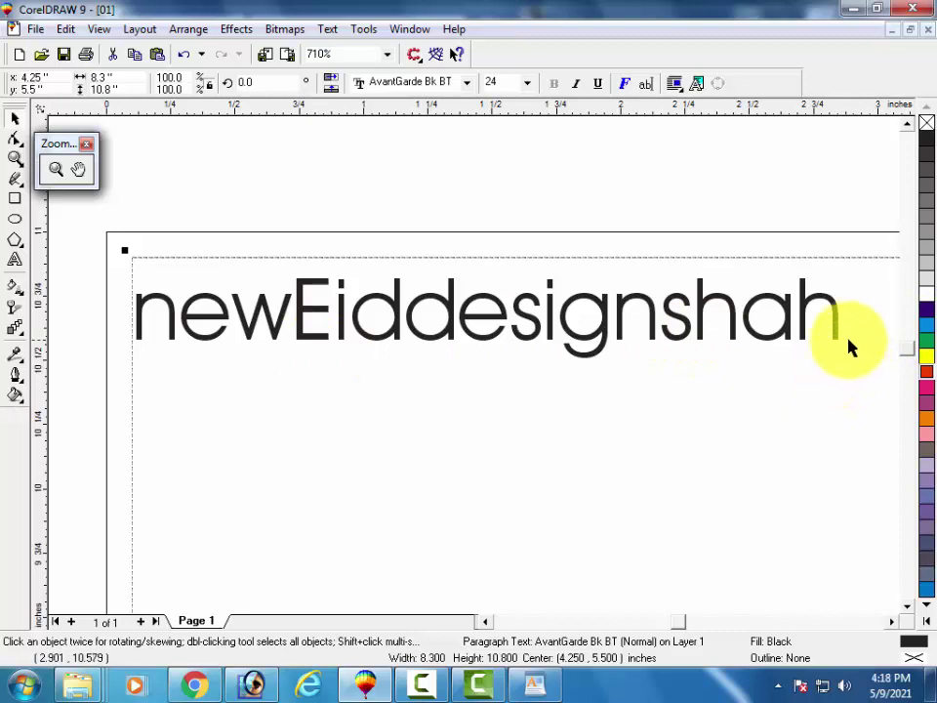
pyautogui.click(13, 260)
pyautogui.click(157, 414)
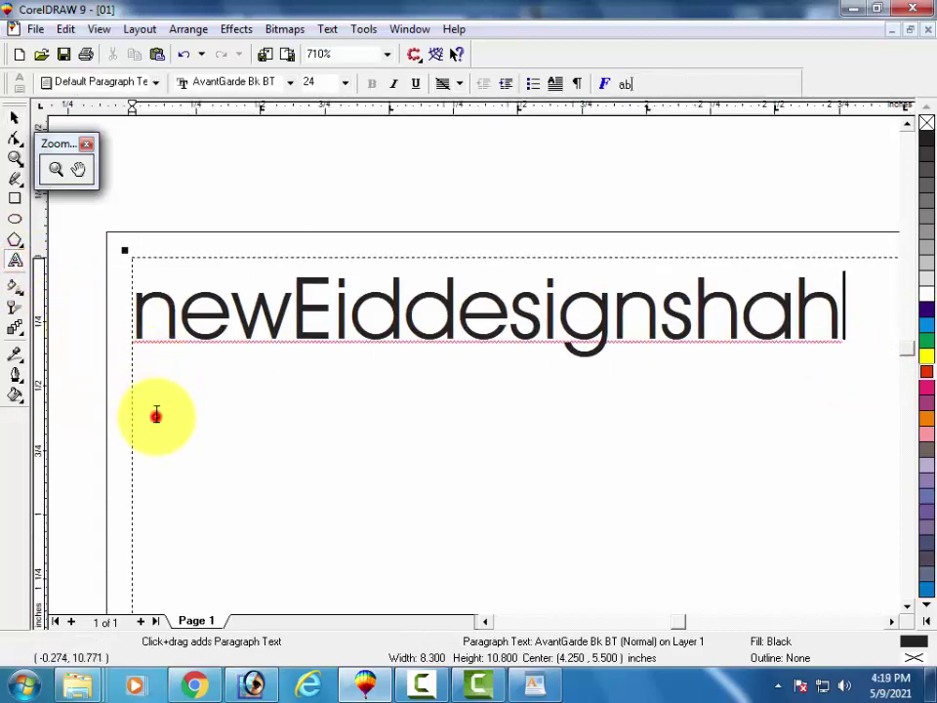
pyautogui.click(163, 414)
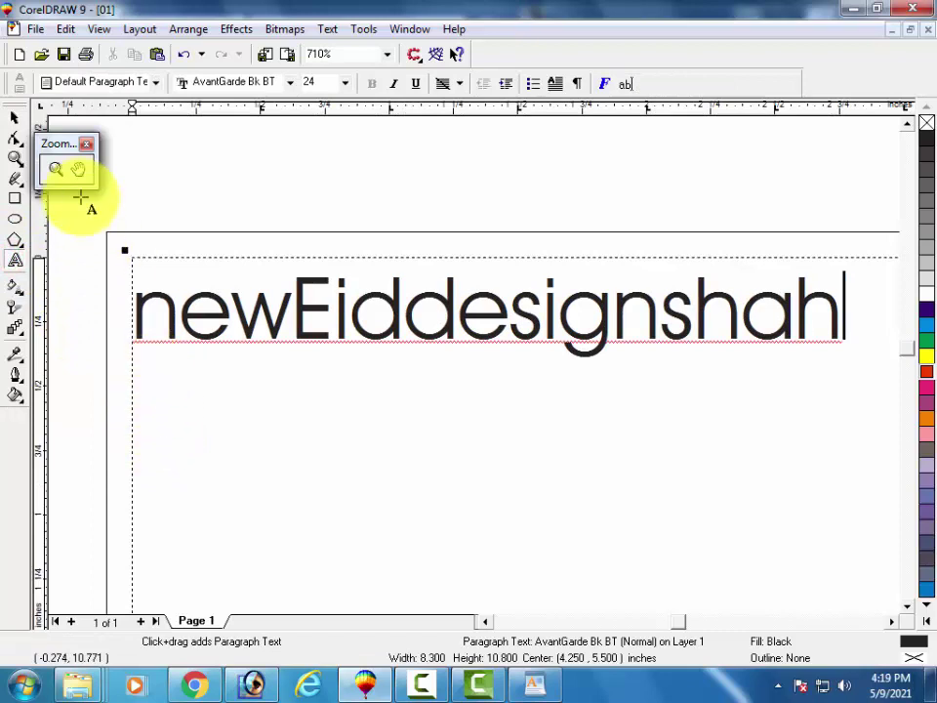
pyautogui.click(119, 151)
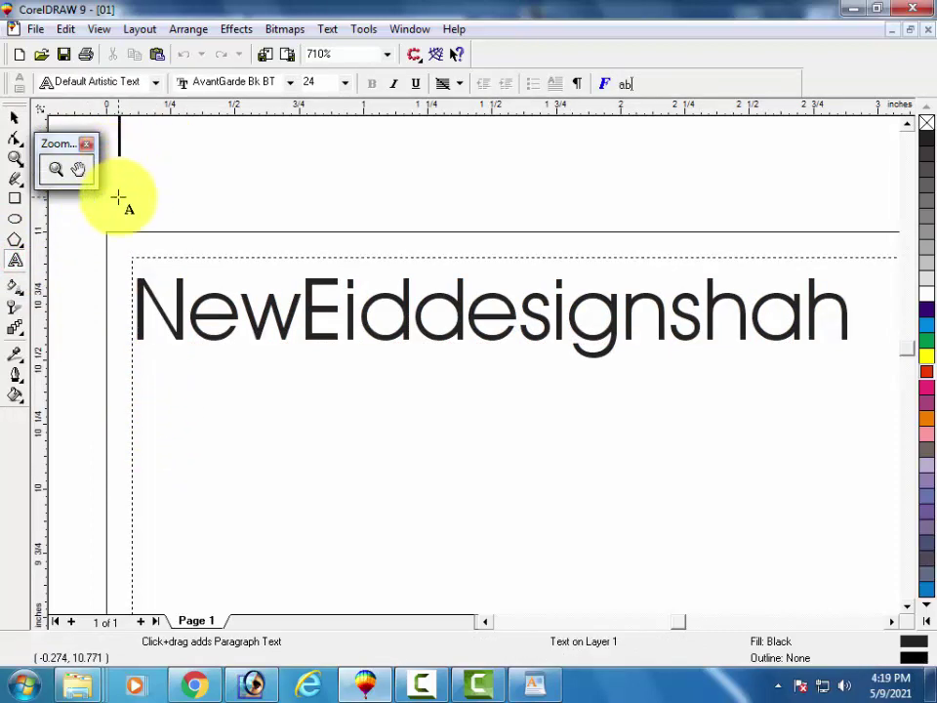
# Type the phone number above the password line, select its digits, and minimize CorelDRAW.
pyautogui.scroll(2, 29, 329)
pyautogui.scroll(-1, 59, 293)
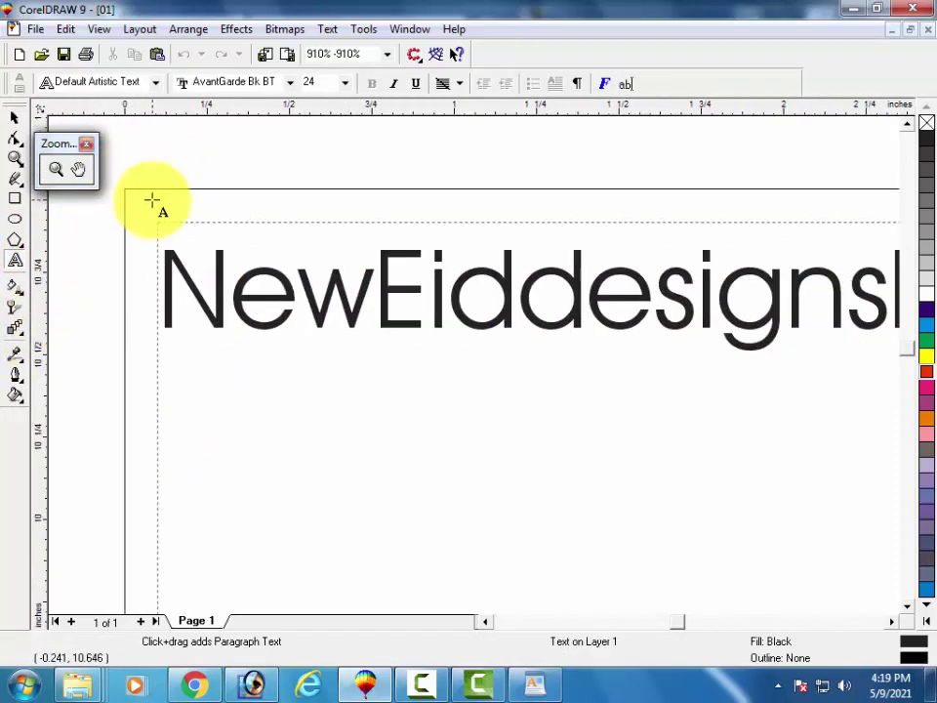
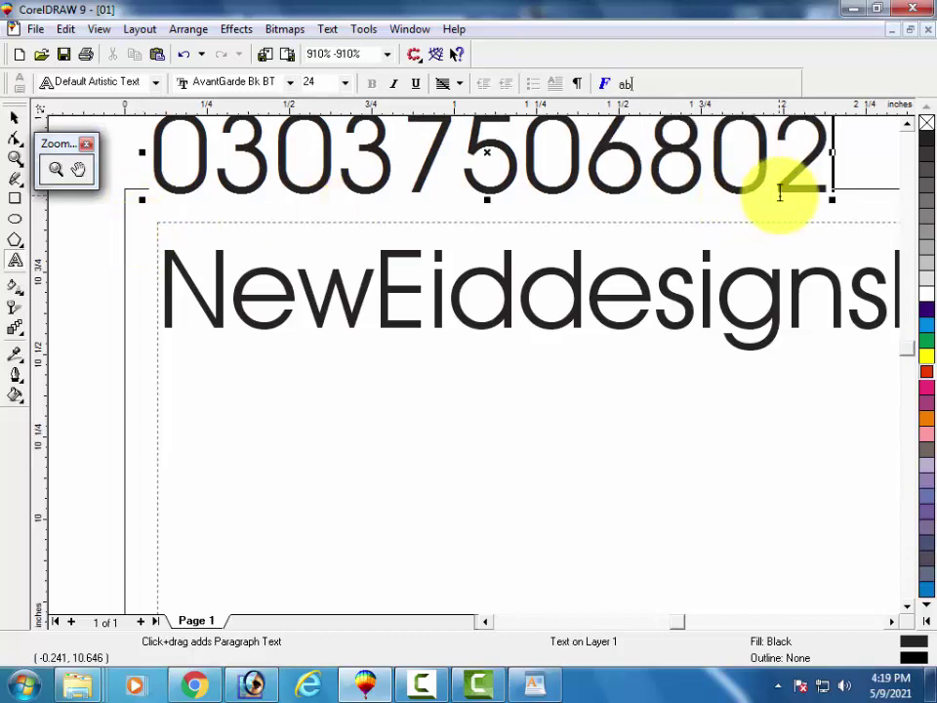
pyautogui.moveTo(825, 185); pyautogui.dragTo(158, 144)
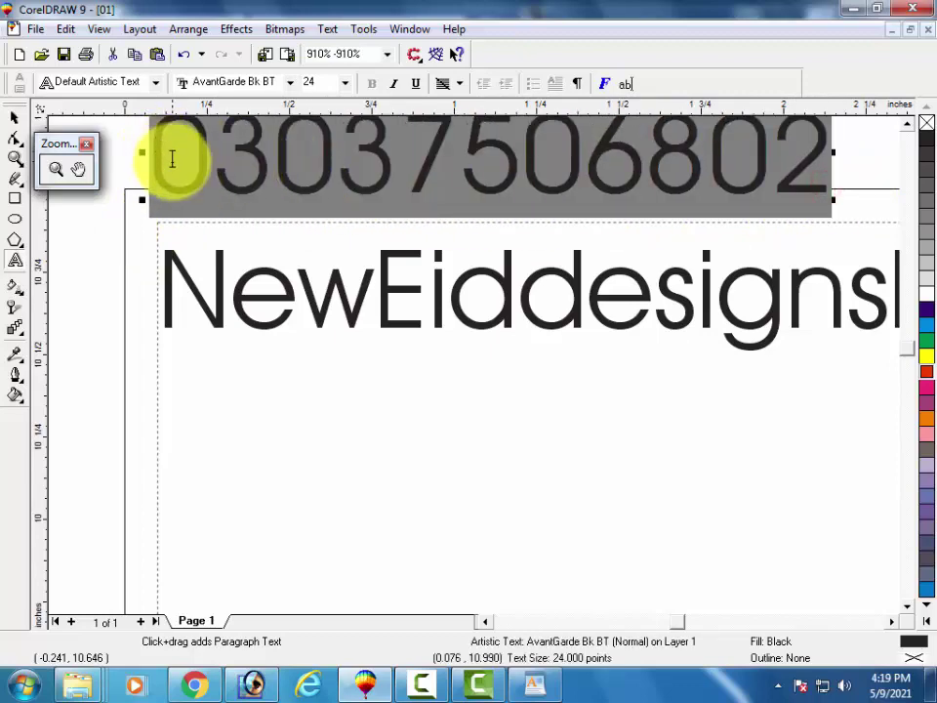
pyautogui.click(349, 686)
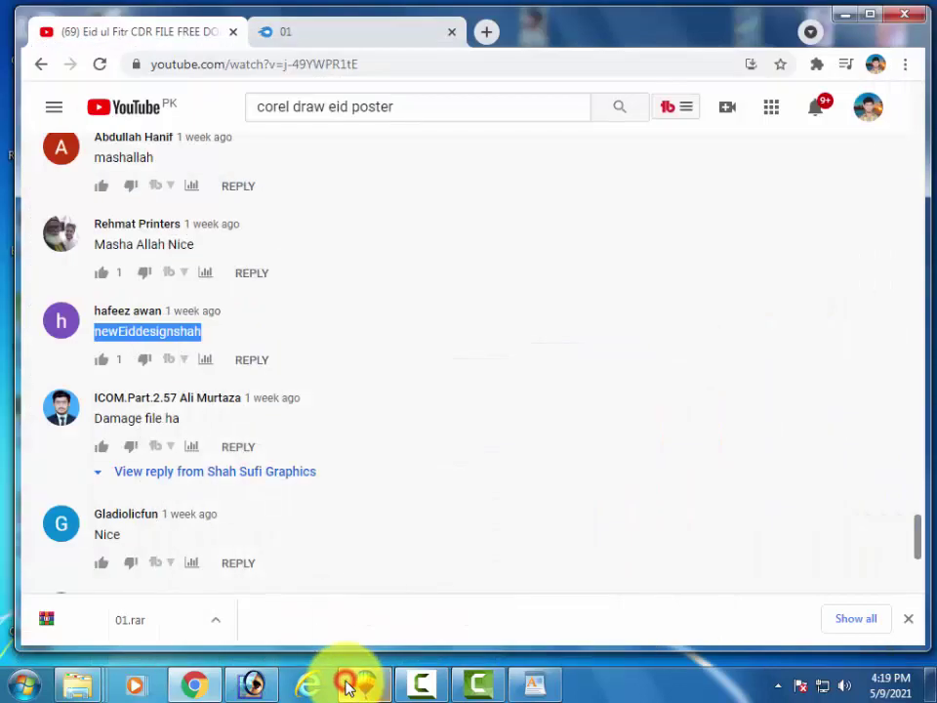